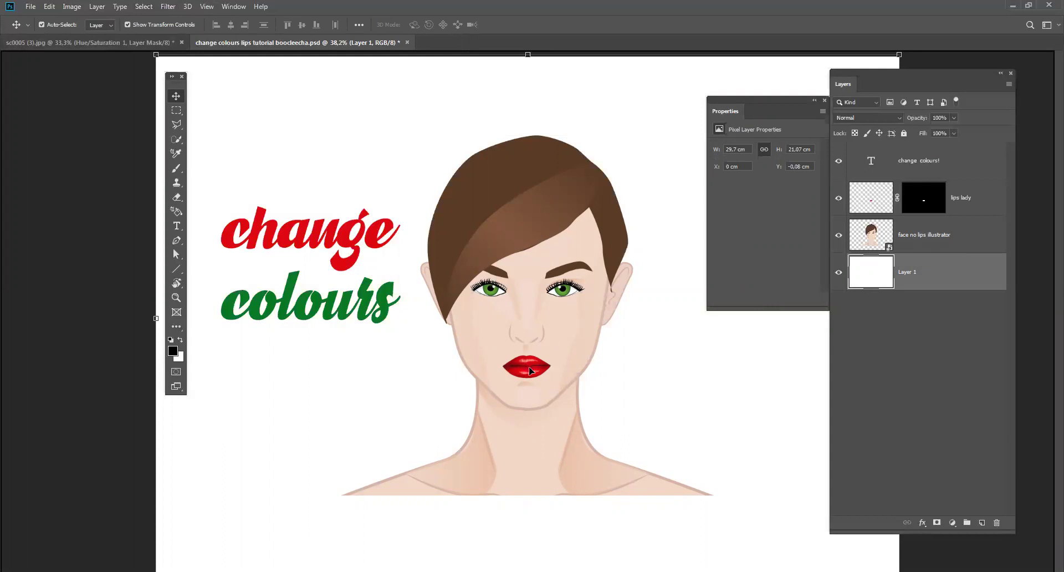
Apply a Hue/Saturation adjustment directly to the lips lady layer's pixels, trying a hue of -152.
scroll(531, 370, up, 2)
click(840, 199)
click(840, 199)
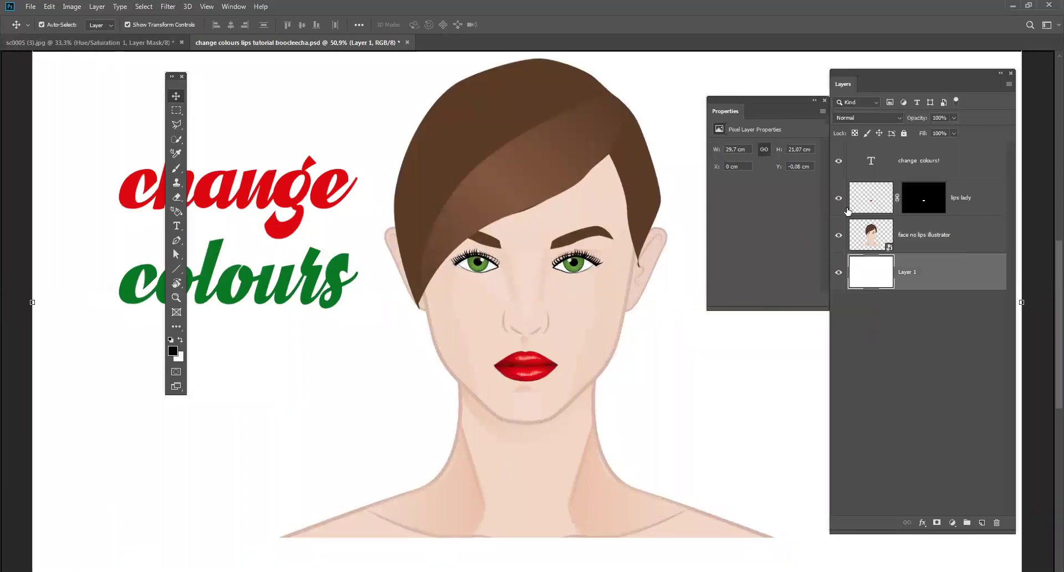
click(864, 199)
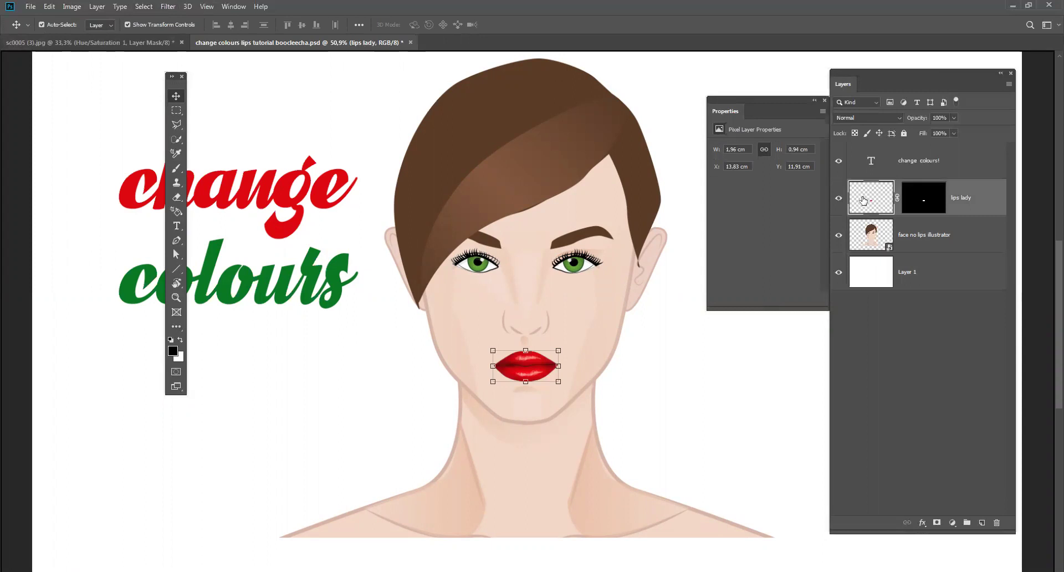
click(71, 8)
mouse_move(97, 37)
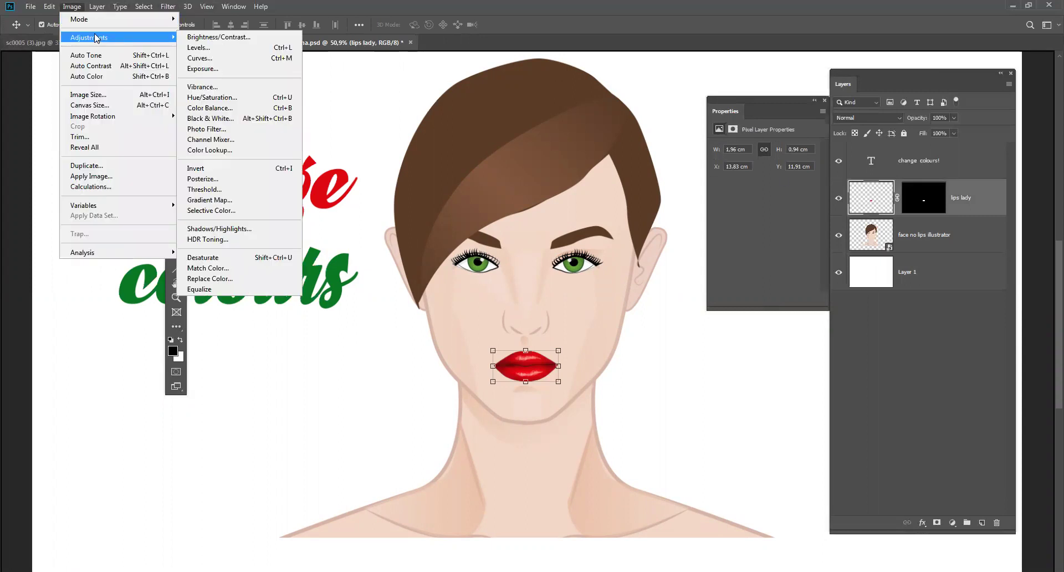
click(216, 98)
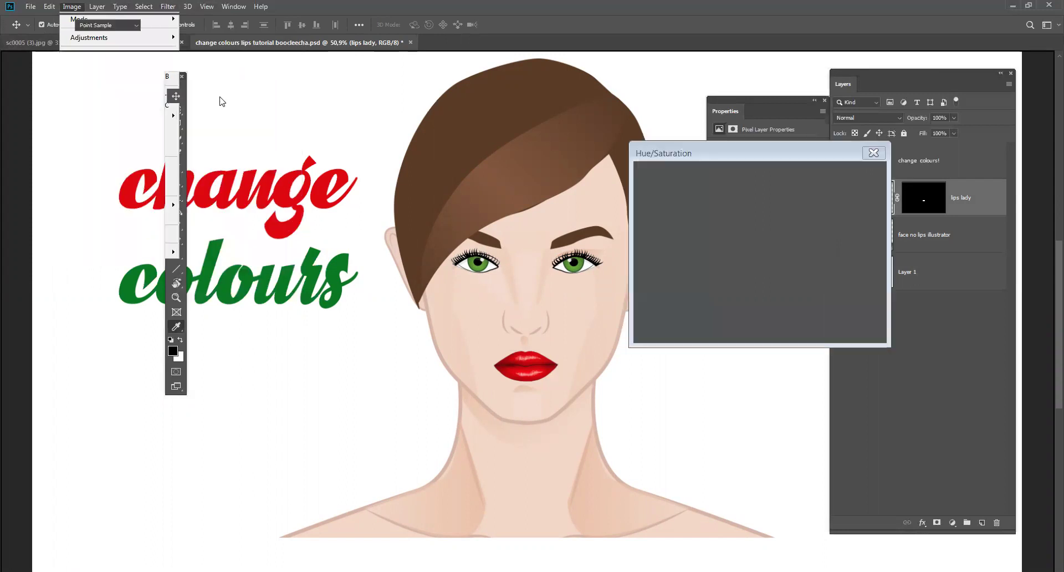
drag(734, 229, 687, 234)
drag(734, 258, 733, 258)
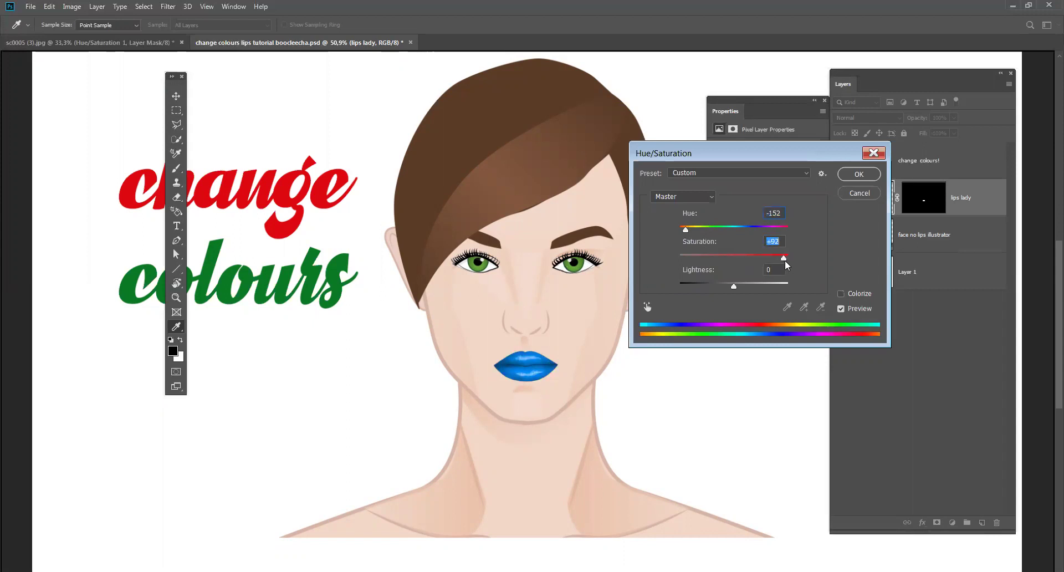
Try lowering the lips' saturation, and reset both Saturation and Hue to 0.
drag(797, 258, 703, 257)
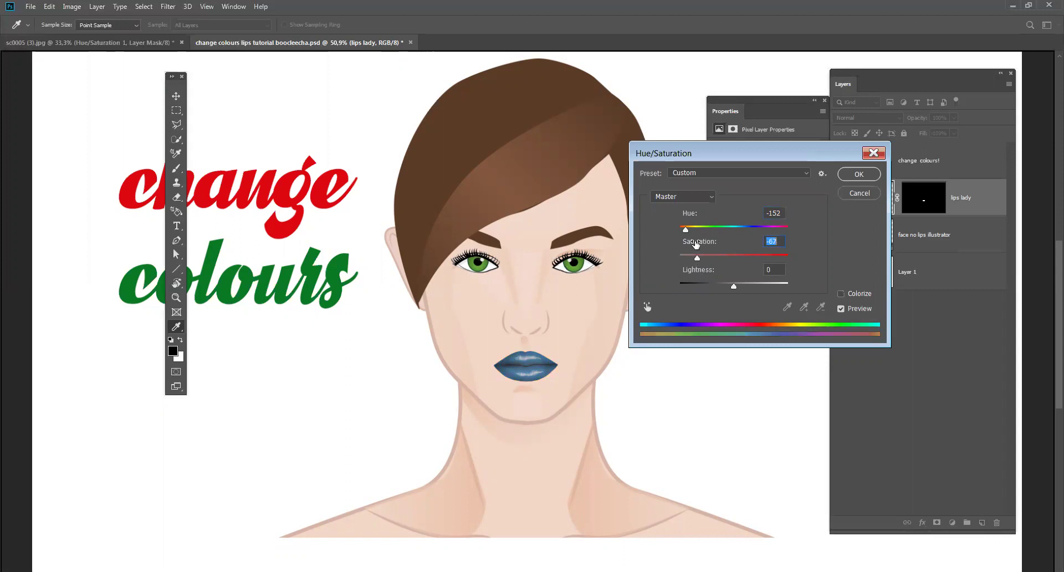
text(0)
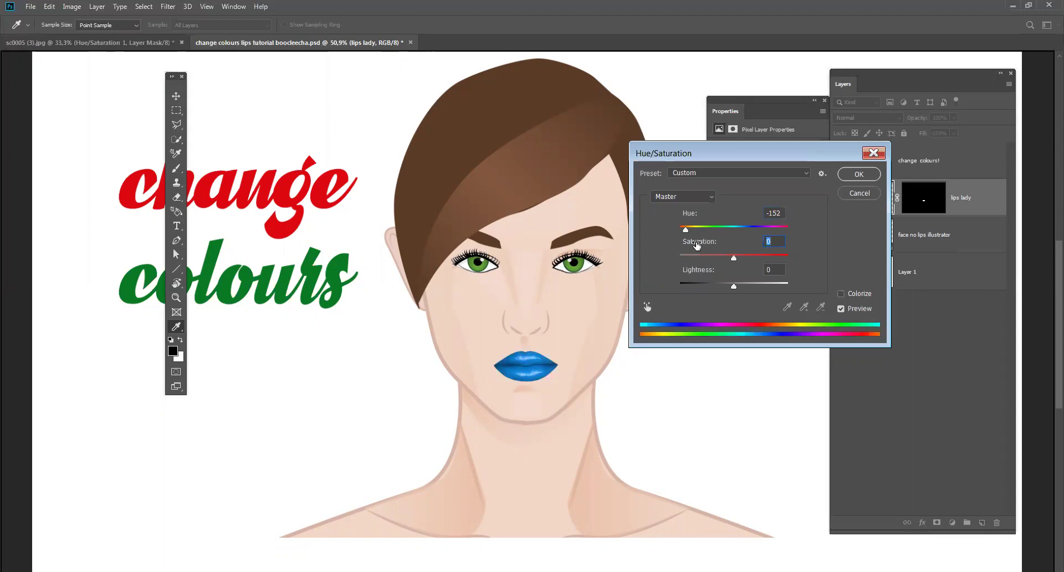
click(689, 213)
text(0)
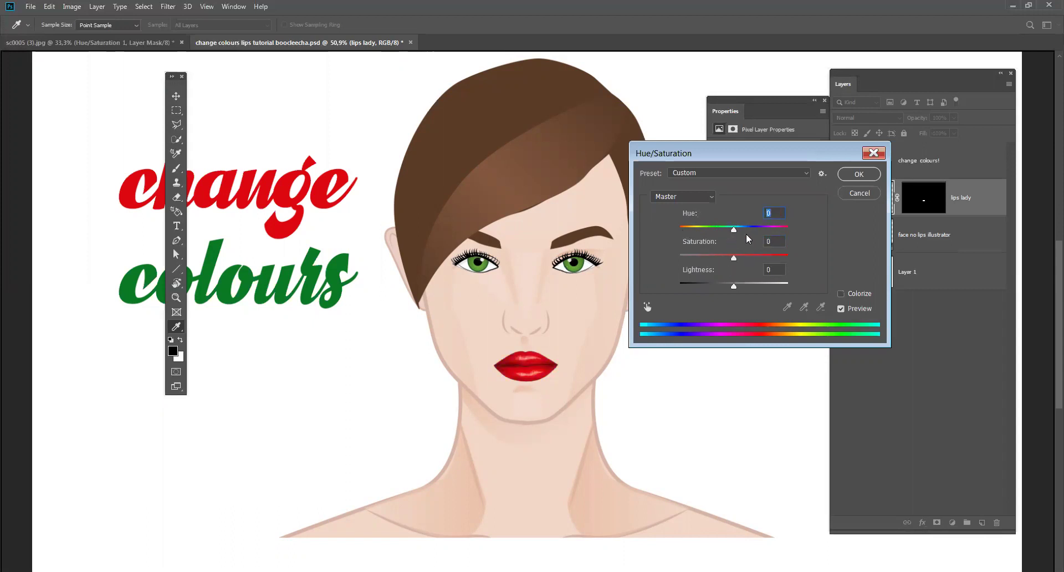
Apply an orange hue shift to the lips with Lightness at 0, and undo the adjustment.
mouse_move(732, 285)
mouse_down()
mouse_move(698, 282)
mouse_move(753, 284)
mouse_move(722, 282)
mouse_up()
drag(733, 229, 758, 227)
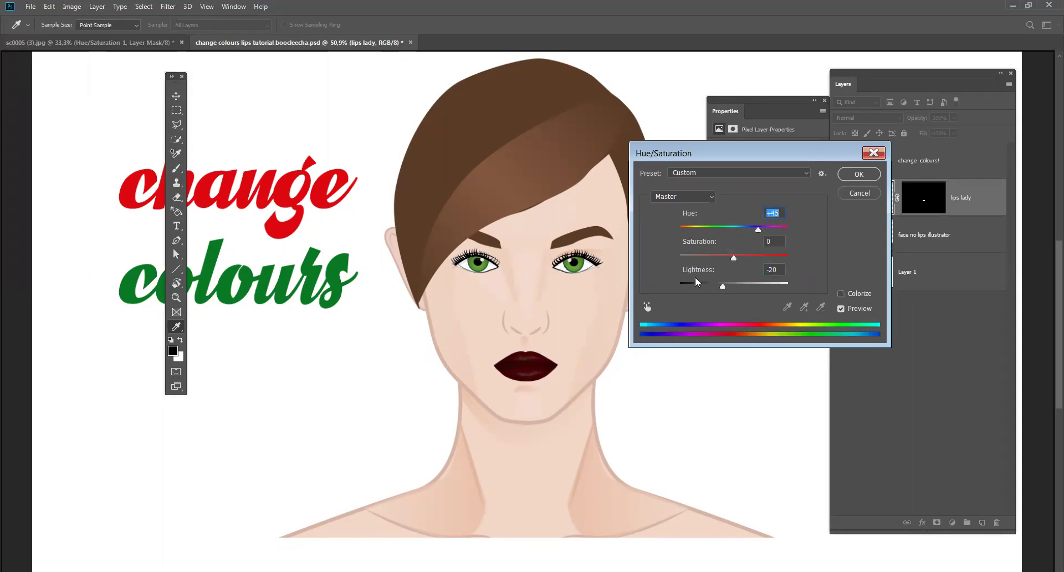
drag(722, 284, 733, 284)
drag(753, 226, 749, 229)
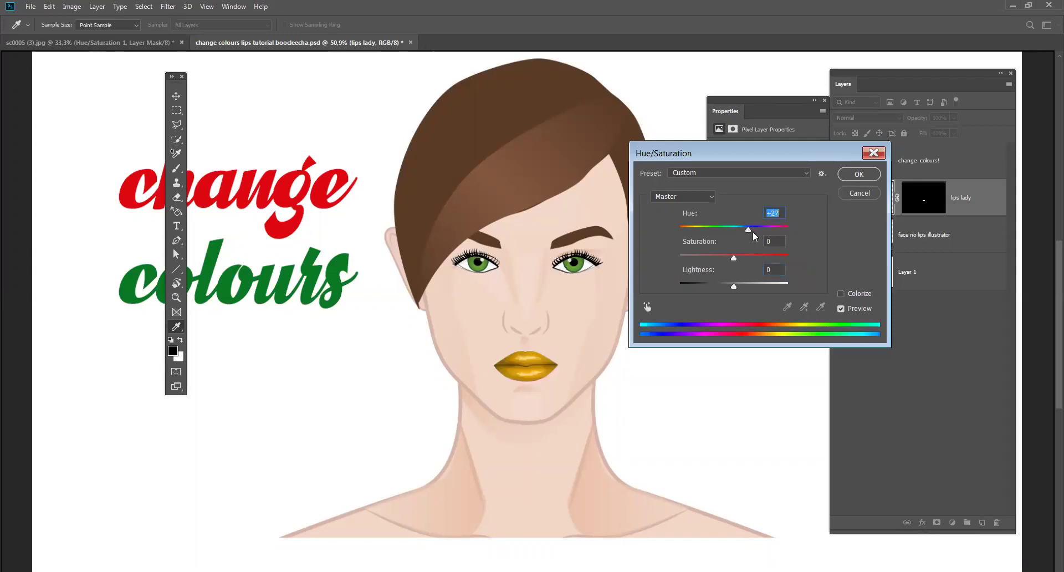
click(859, 173)
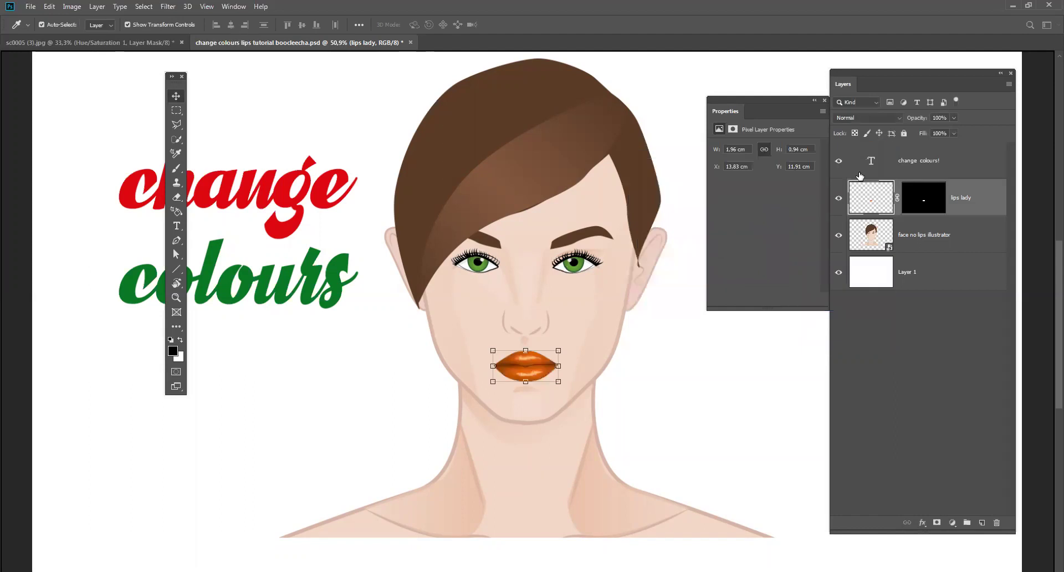
click(686, 420)
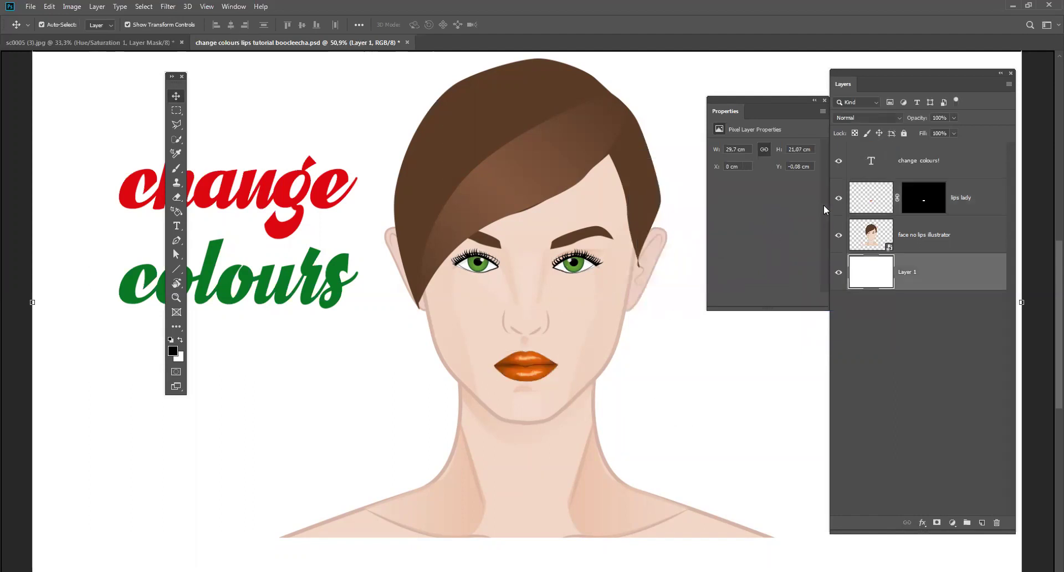
click(899, 196)
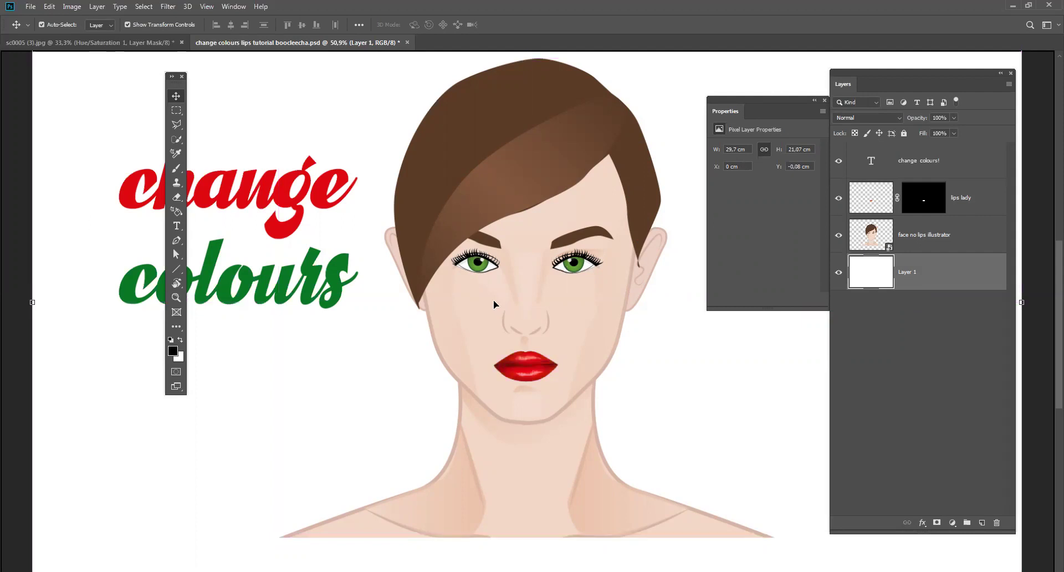
Add a Hue/Saturation adjustment layer above the lips lady layer and set its hue to -130.
click(967, 201)
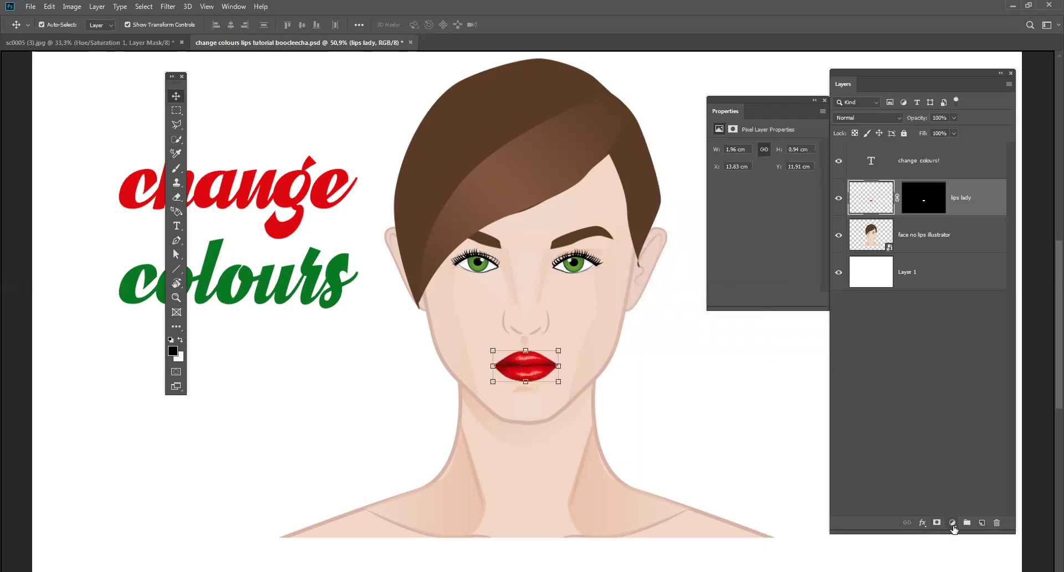
click(953, 524)
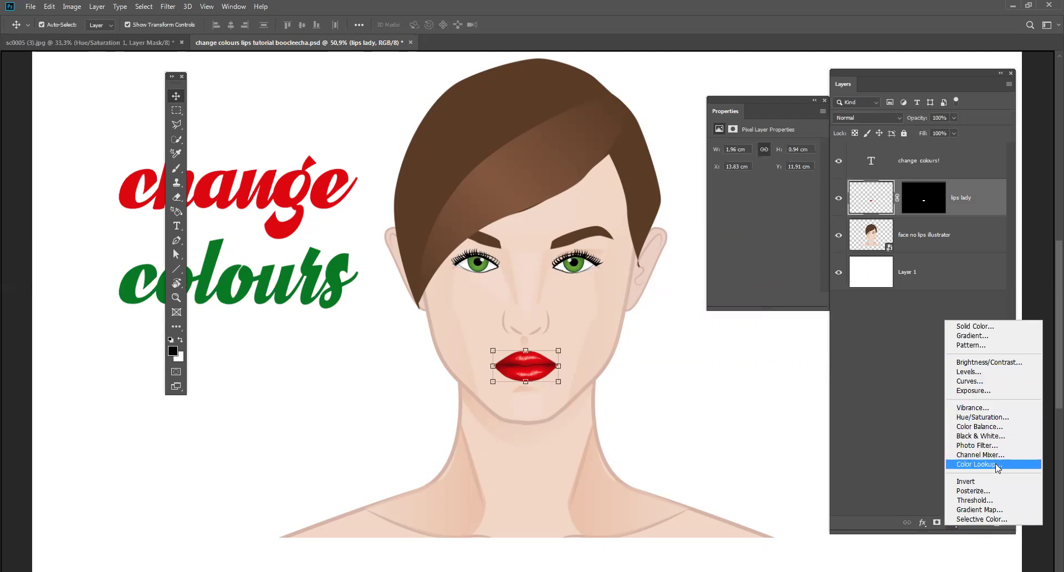
click(975, 417)
key(x)
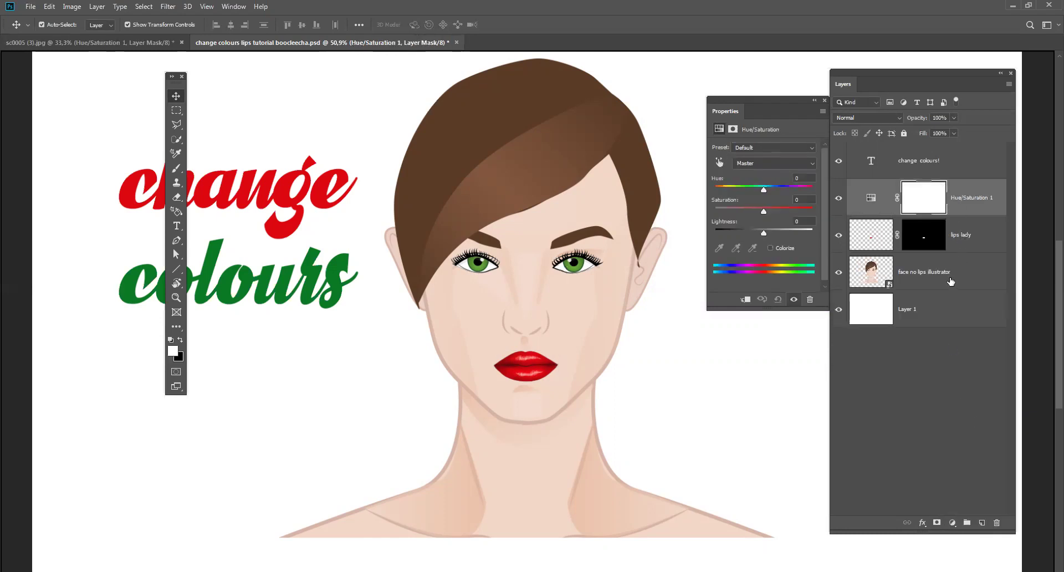
drag(764, 190, 725, 190)
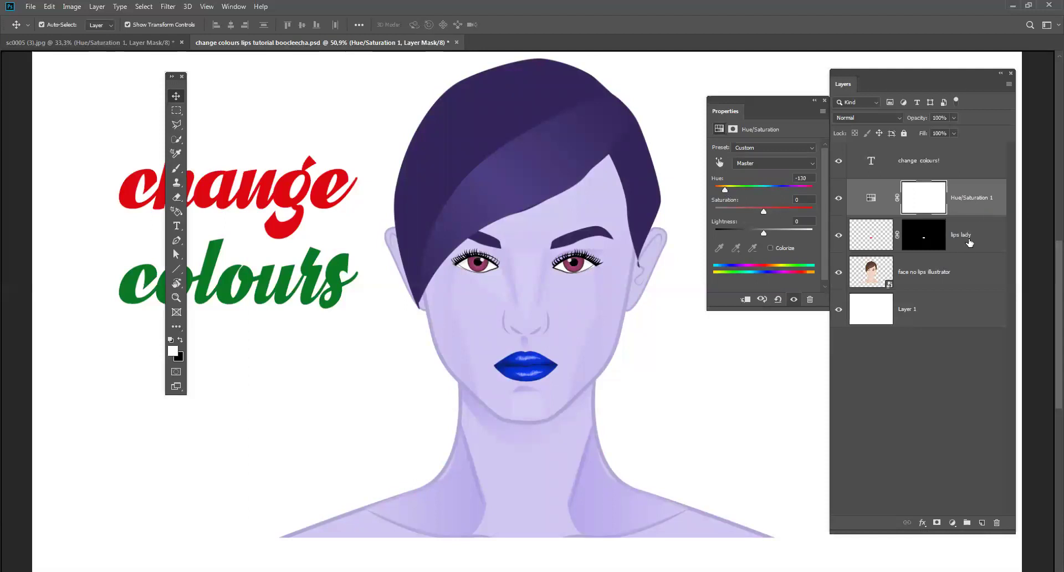
Try the adjustment layer above the text layer with the hue at -99, and return it directly above lips lady.
drag(973, 205, 974, 157)
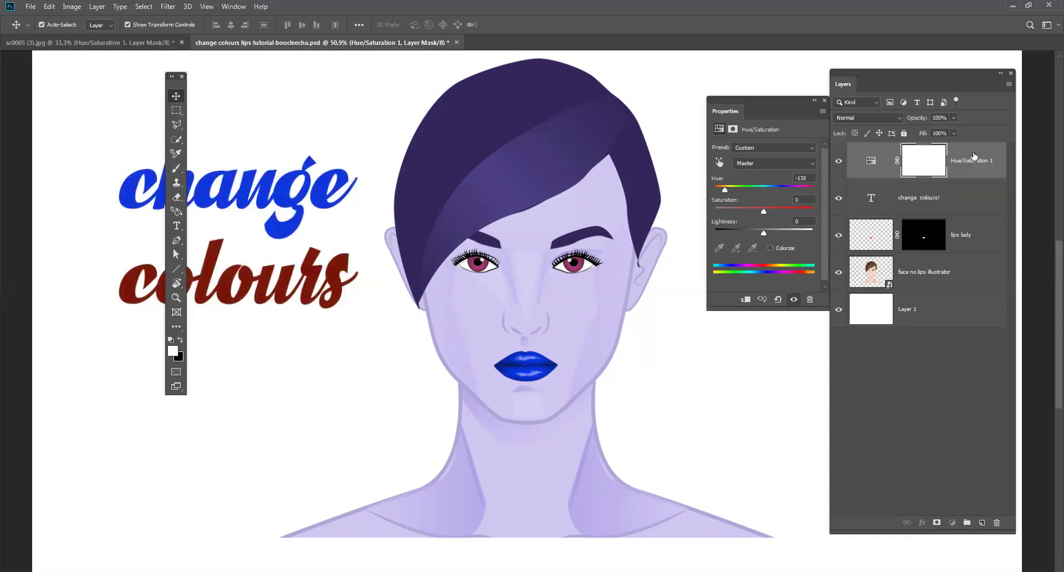
mouse_move(726, 190)
mouse_down()
mouse_move(752, 191)
mouse_move(729, 191)
mouse_up()
drag(972, 160, 975, 219)
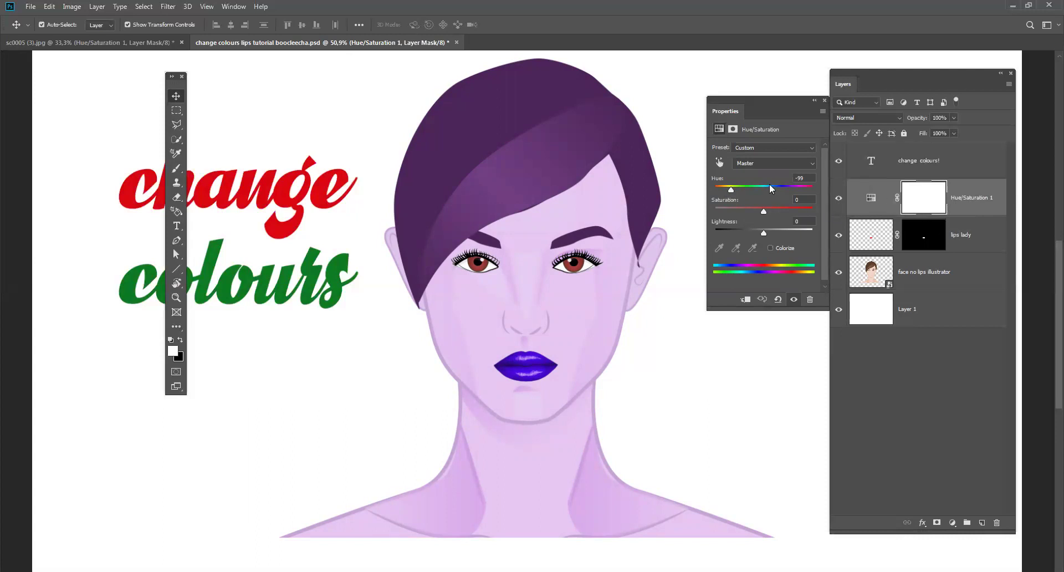
Clip the Hue/Saturation layer to the lips lady layer and try hue +107, saturation -90 and a reduced lightness.
click(746, 300)
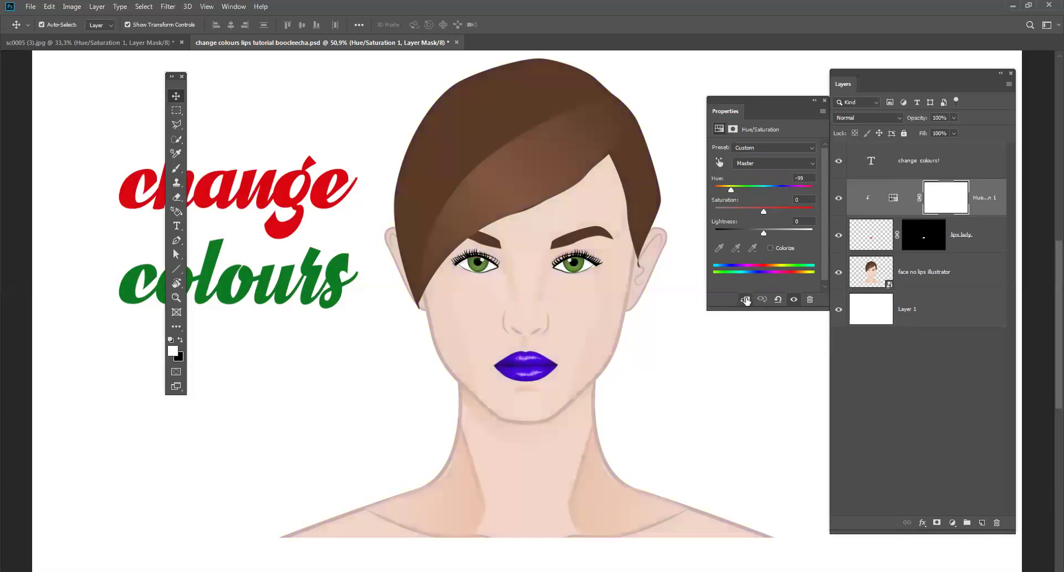
drag(736, 190, 750, 234)
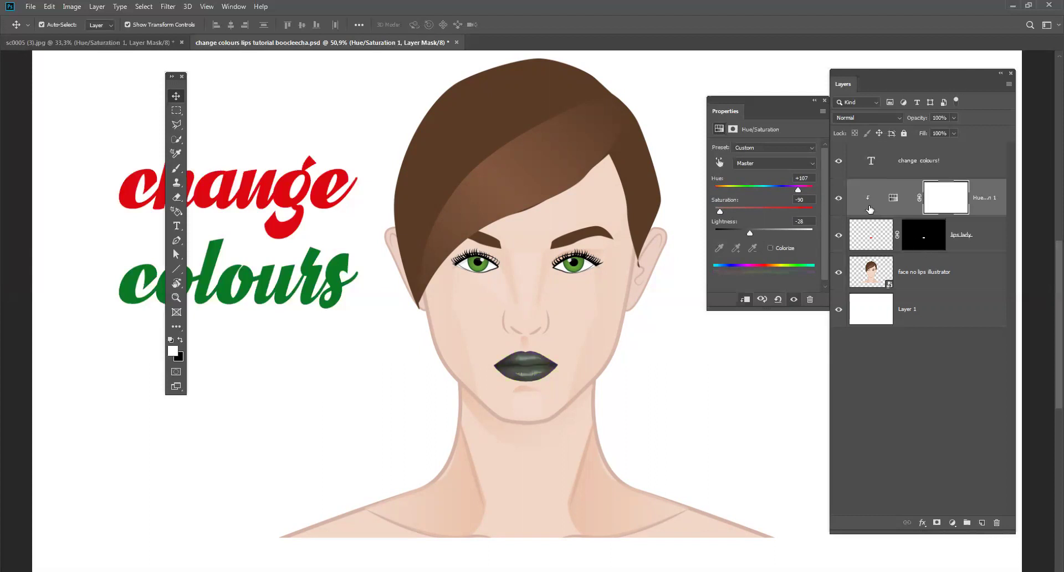
Release the adjustment layer's clipping mask and clip it to the lips lady layer again.
mouse_move(869, 208)
mouse_down()
mouse_move(882, 213)
mouse_move(892, 250)
mouse_move(888, 201)
mouse_move(880, 211)
mouse_up()
alt+click(880, 212)
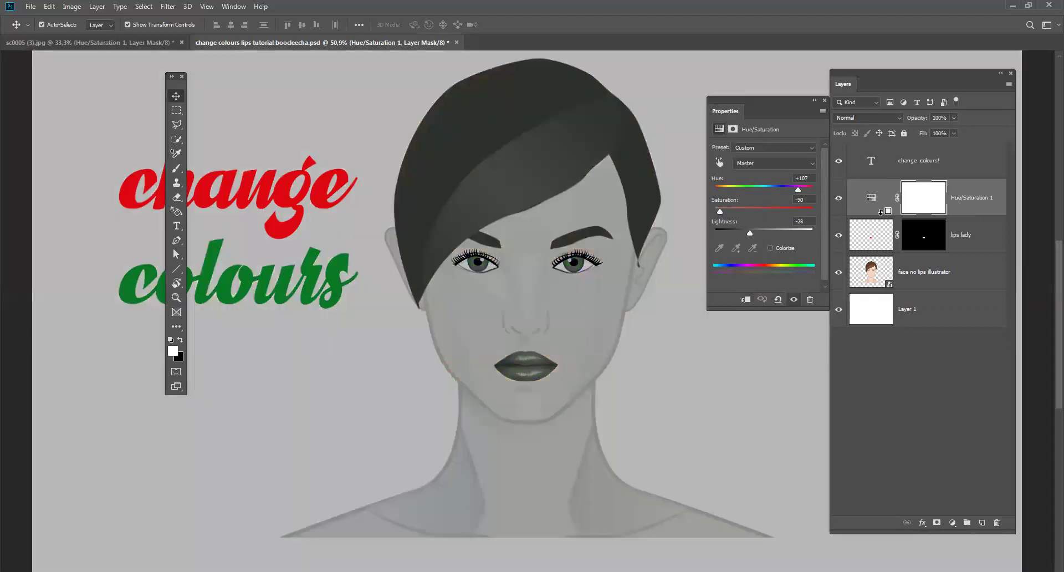
alt+click(881, 211)
alt+click(880, 211)
alt+click(863, 211)
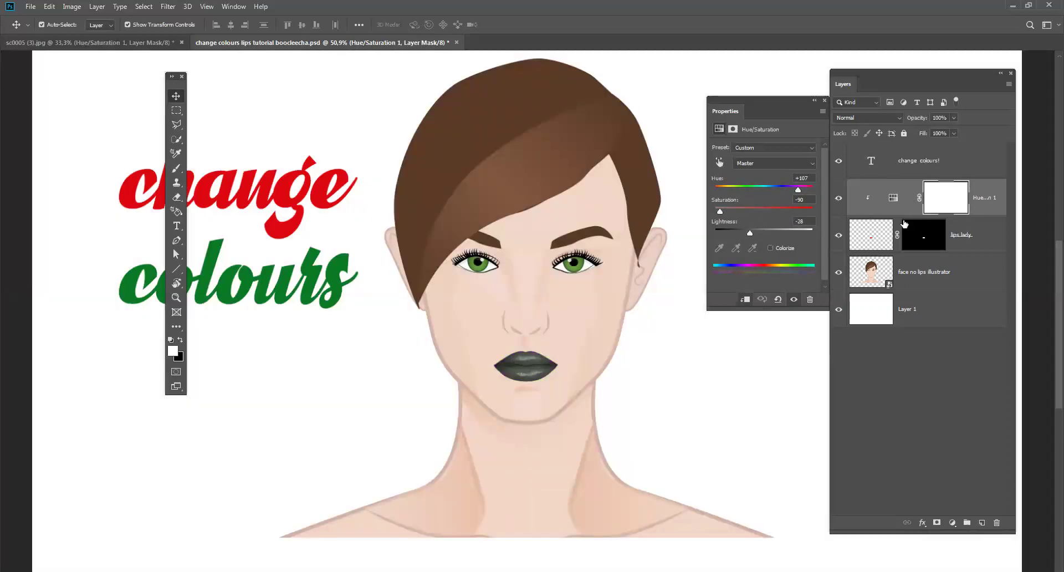
Set the lips' adjustment to hue +35 with saturation and lightness at 0.
drag(724, 201, 779, 185)
drag(712, 225, 726, 225)
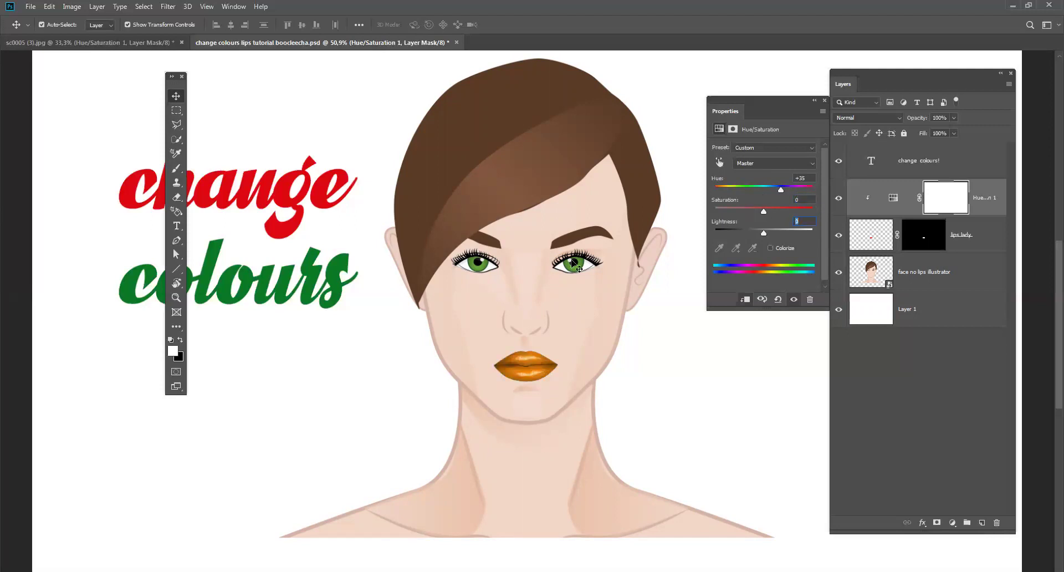
Select both green irises on the face no lips illustrator layer with the Quick Selection tool, trimming any excess area.
click(941, 274)
scroll(576, 265, up, 2)
scroll(576, 265, up, 2)
click(176, 139)
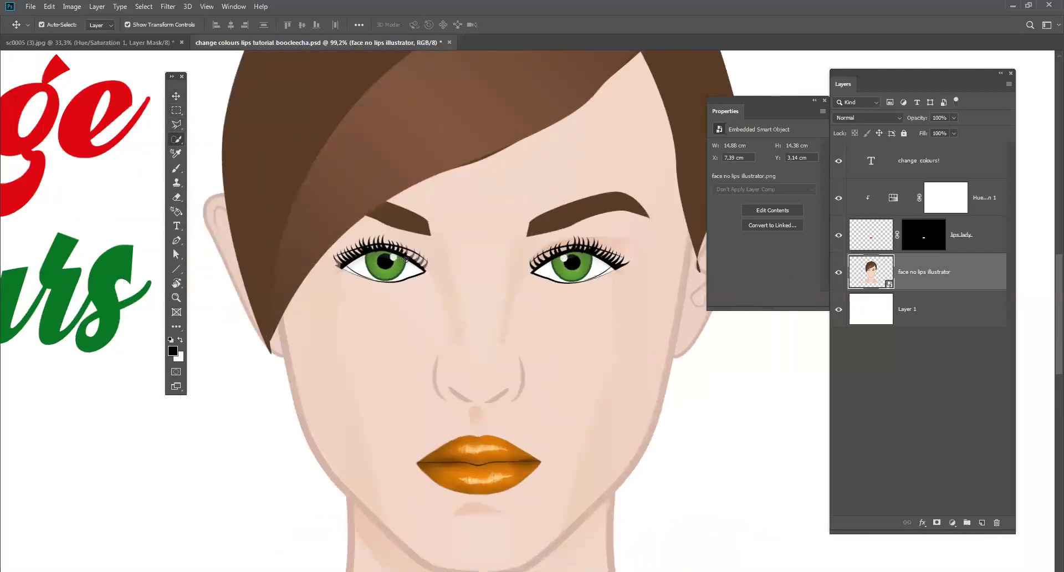
drag(372, 262, 409, 261)
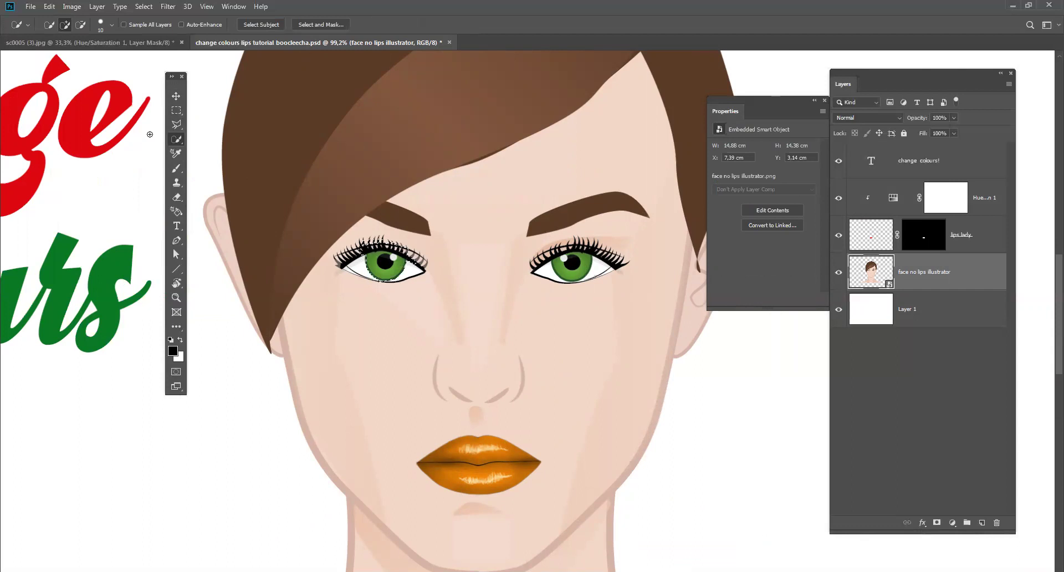
right_click(176, 139)
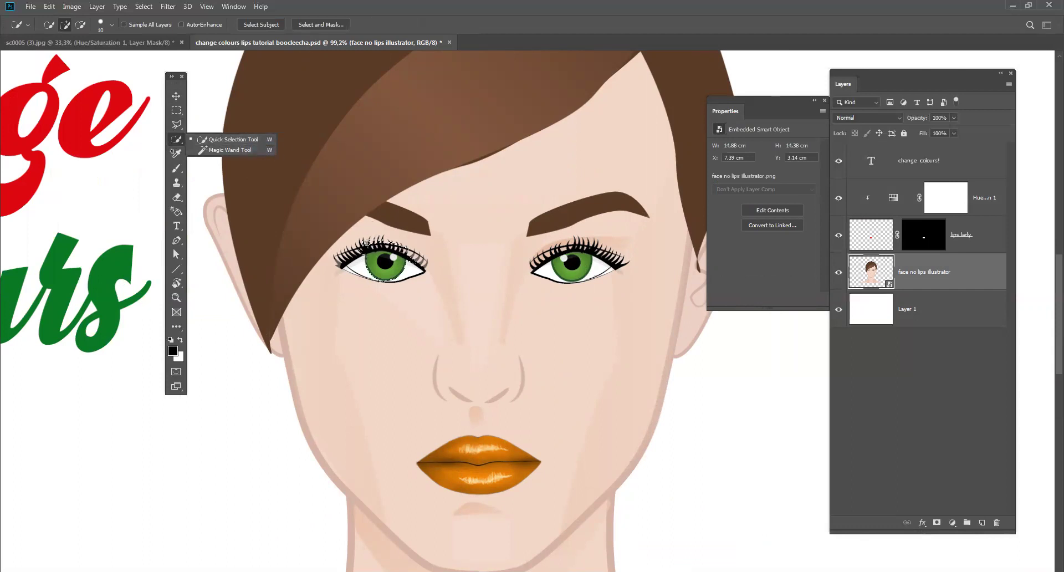
click(80, 25)
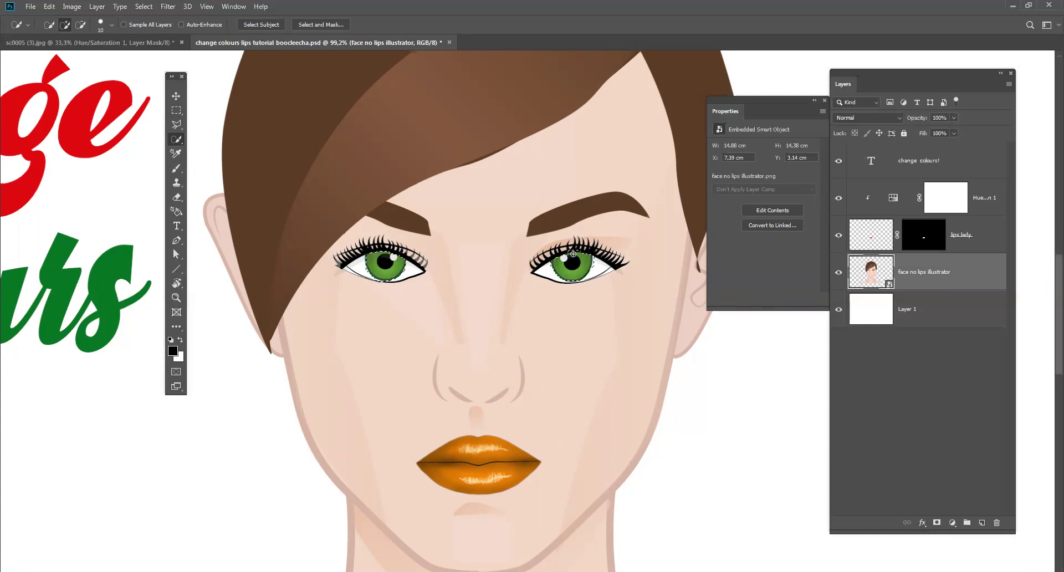
alt+click(613, 265)
alt+click(627, 266)
Copy the selected irises to a new layer with Layer Via Copy.
click(49, 7)
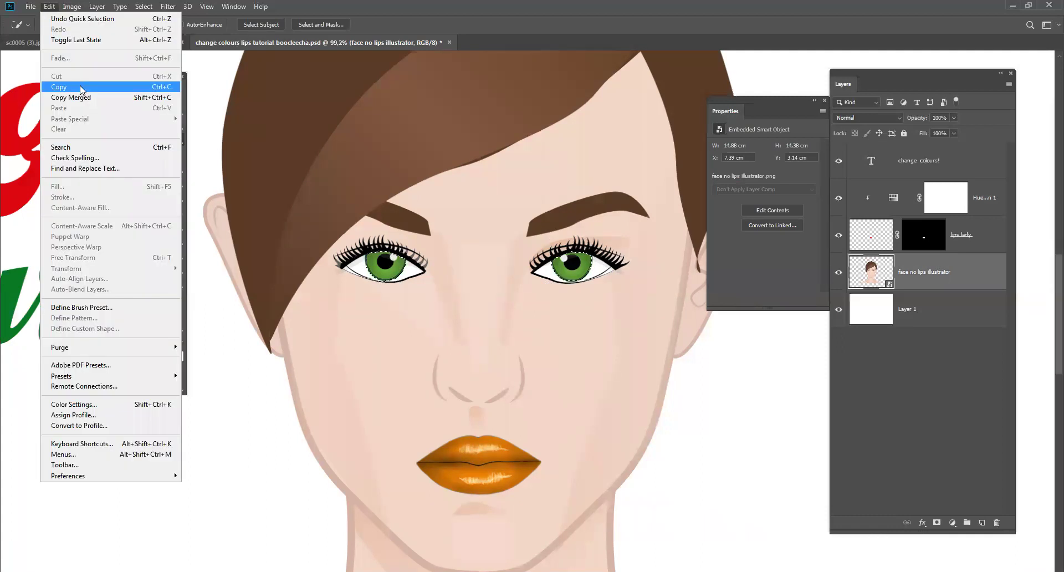
click(501, 12)
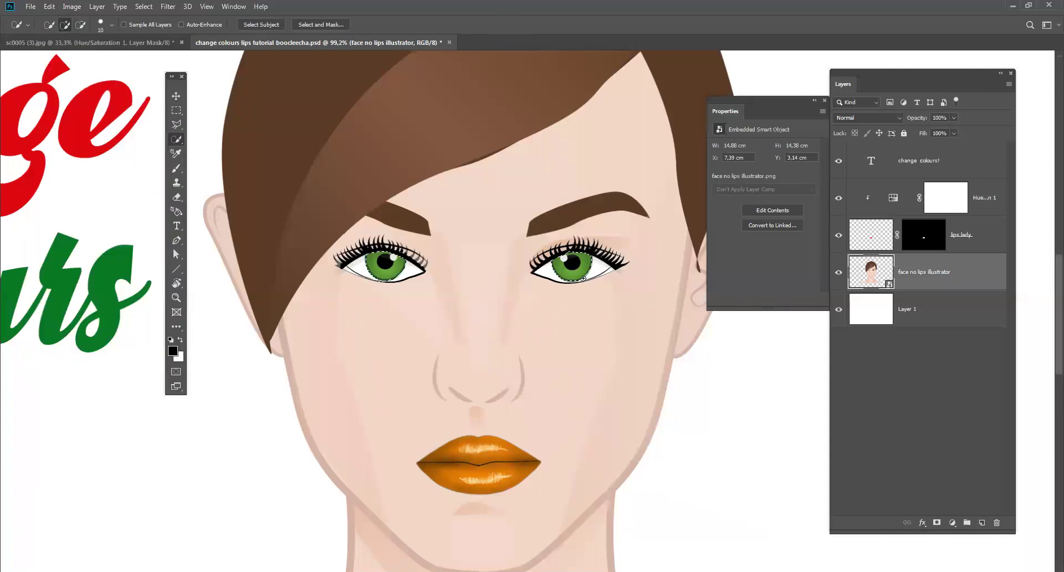
right_click(570, 277)
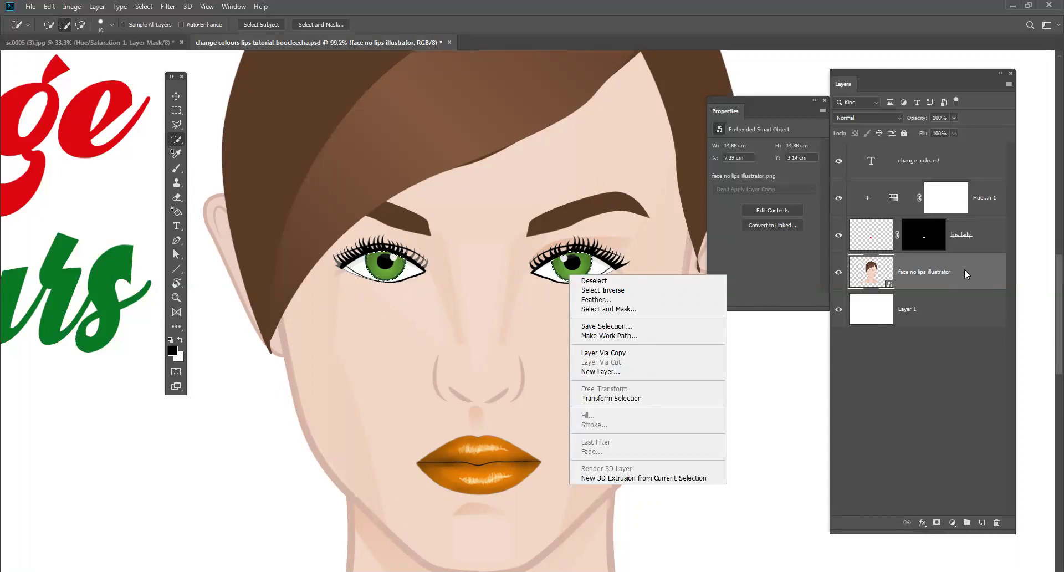
click(605, 355)
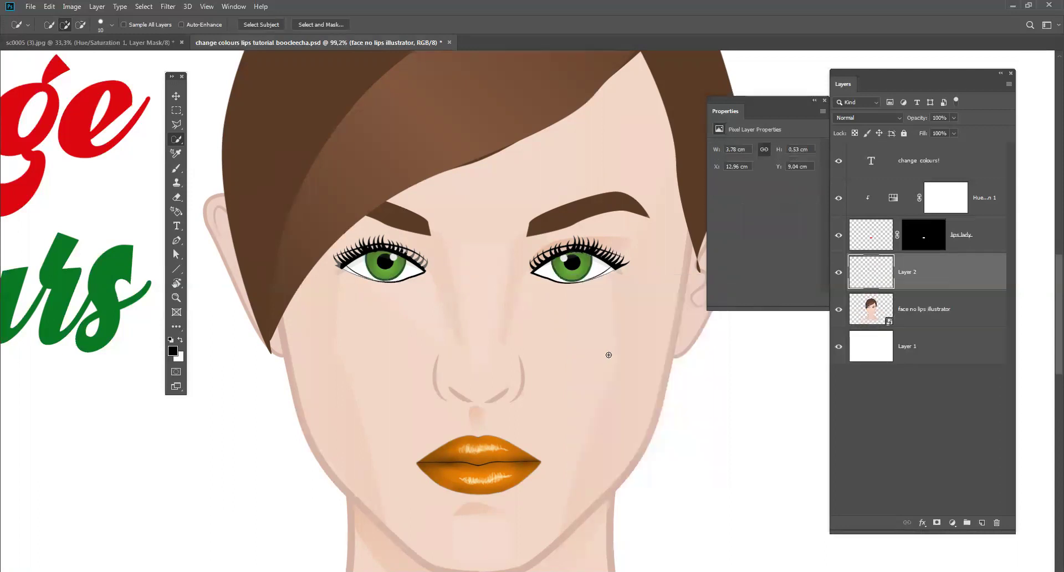
Rename the copied iris layer as eyes while viewing it in isolation, and show all layers again.
alt+click(838, 272)
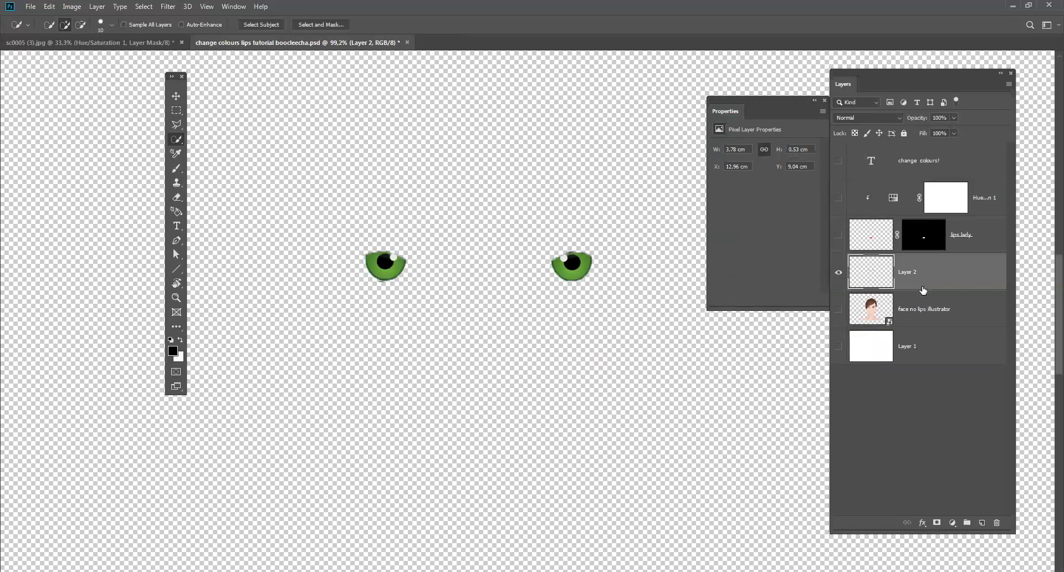
double_click(908, 272)
text(eyes)
key(Return)
alt+click(839, 274)
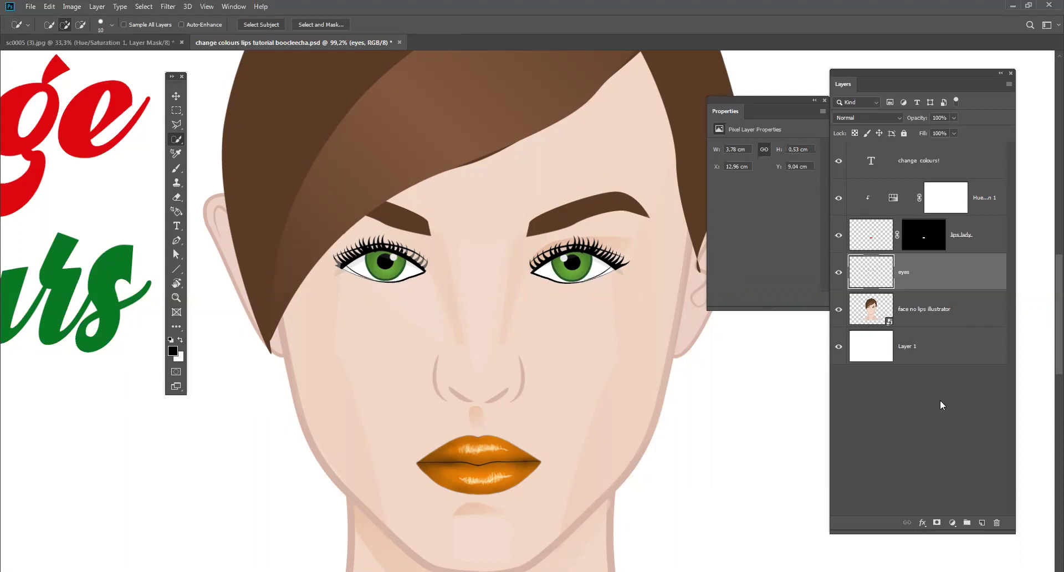
Add a Hue/Saturation adjustment above the eyes layer, clip it to that layer, and set its hue to +63.
click(952, 523)
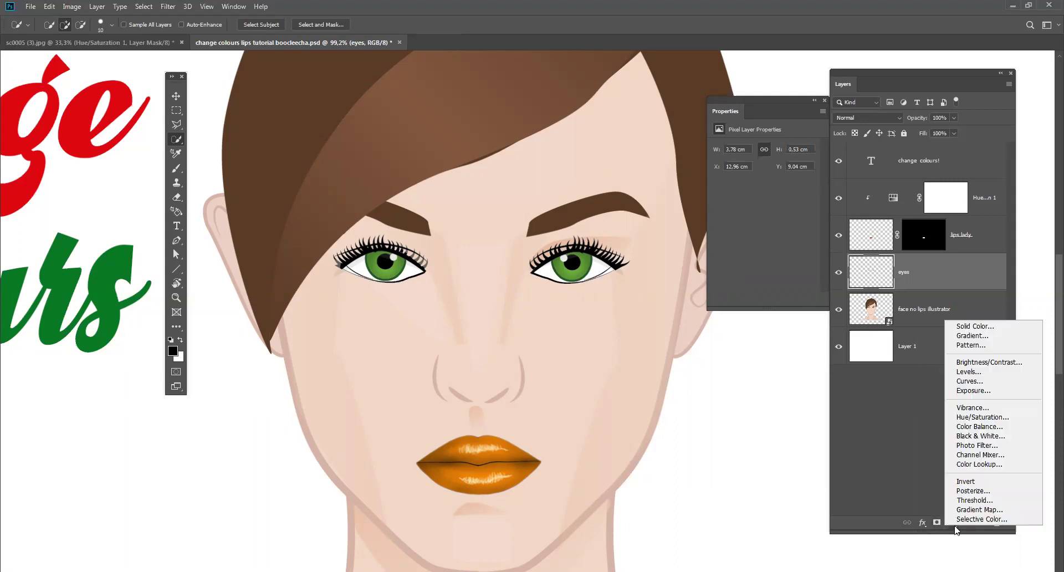
click(963, 418)
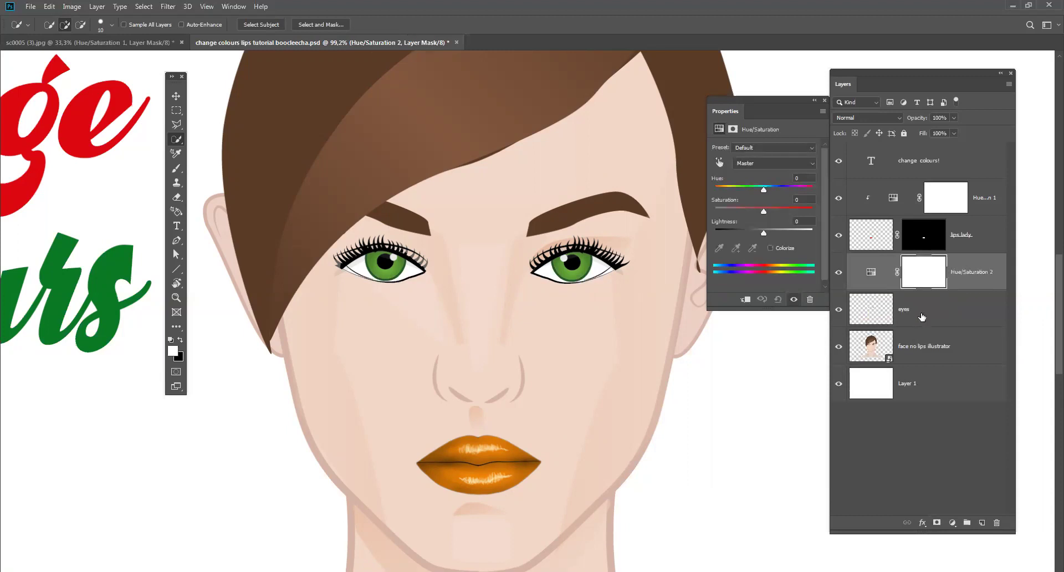
drag(764, 190, 798, 191)
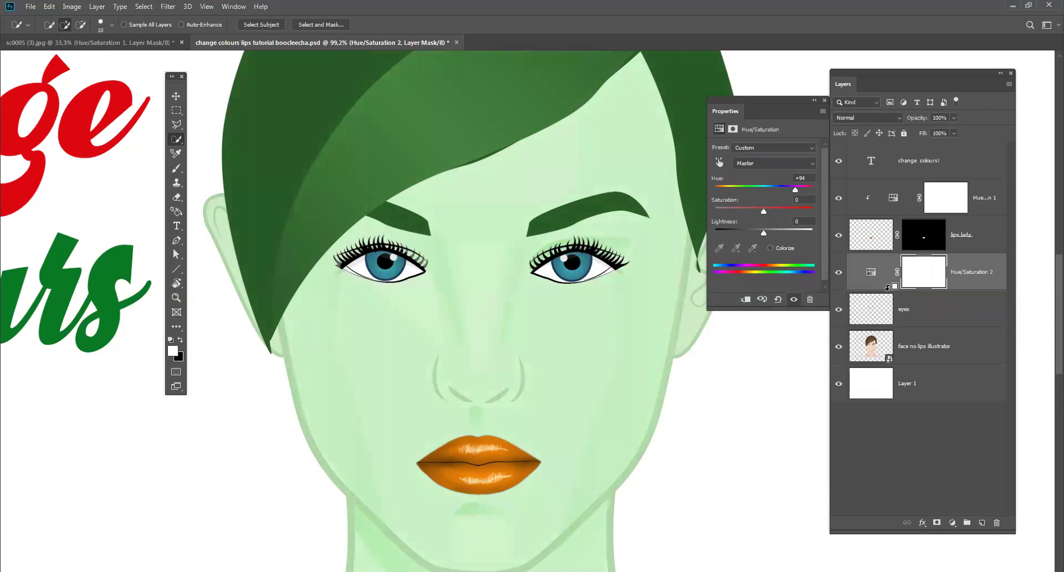
click(741, 302)
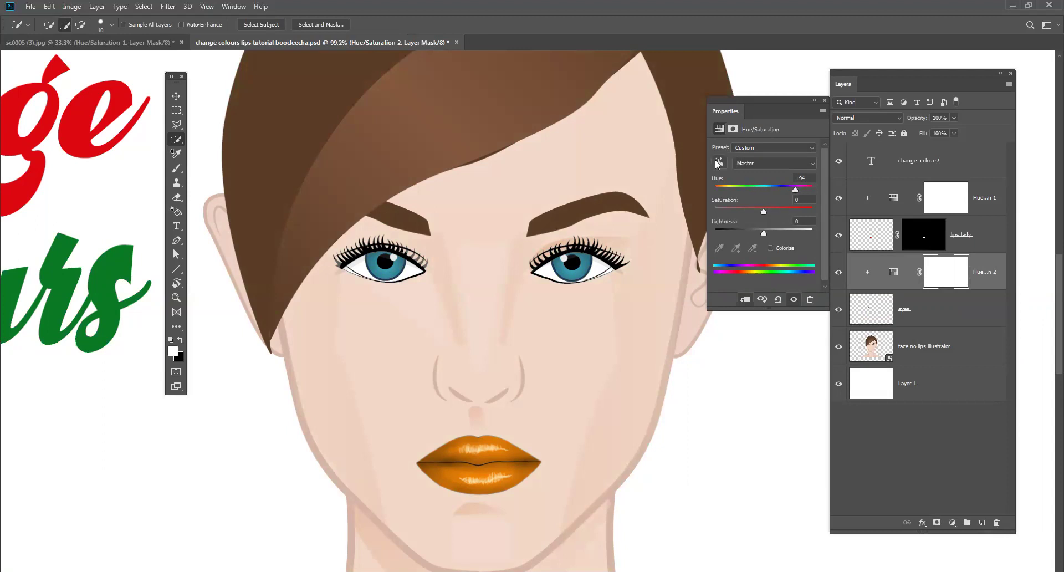
click(837, 272)
mouse_move(796, 192)
mouse_down()
mouse_move(754, 186)
mouse_move(790, 194)
mouse_up()
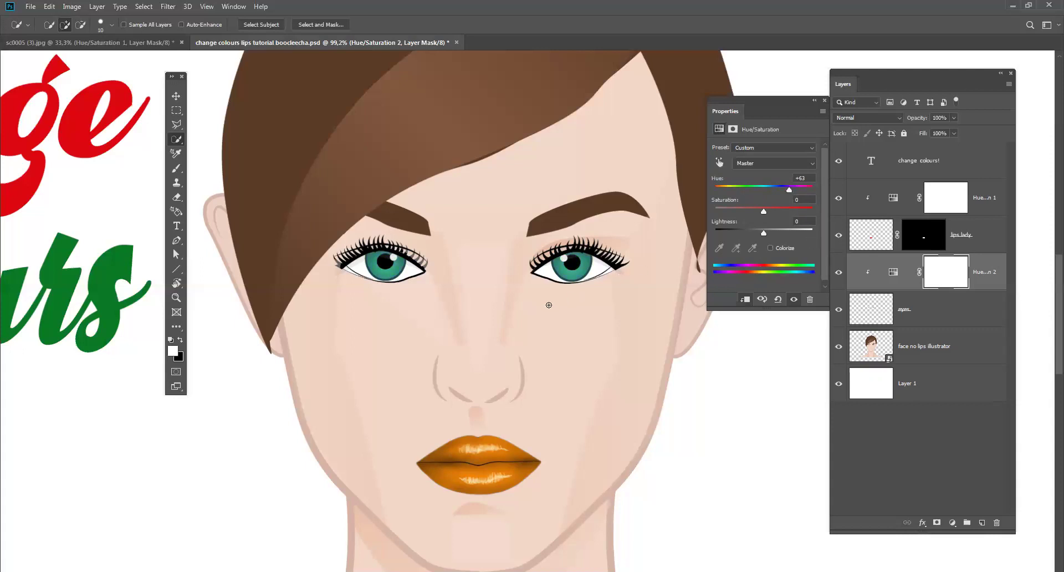
Select all the hair and its adjoining eyebrow on the face no lips illustrator layer with the Quick Selection tool.
scroll(549, 302, down, 4)
scroll(553, 172, up, 1)
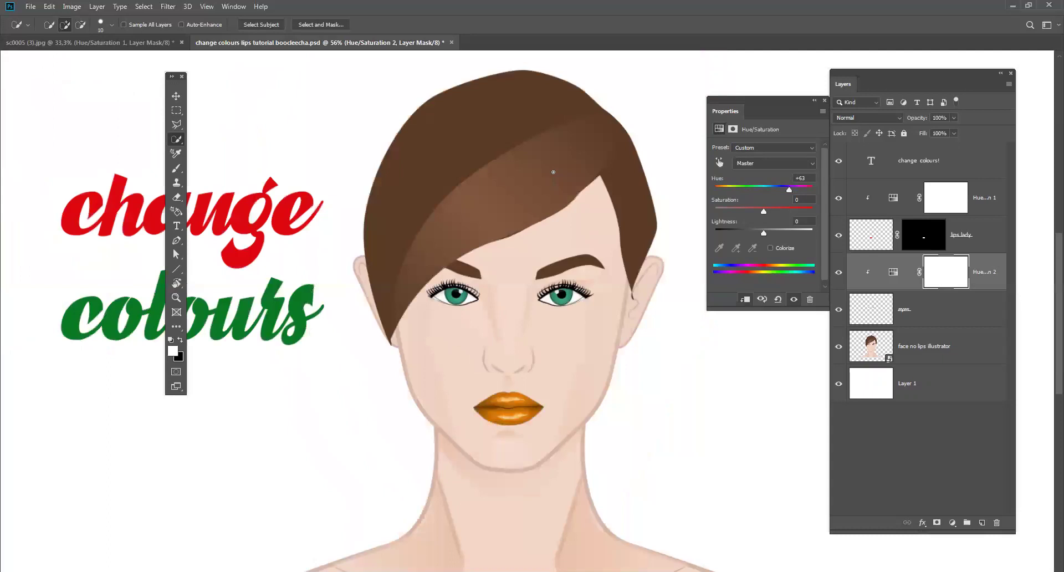
scroll(553, 172, up, 1)
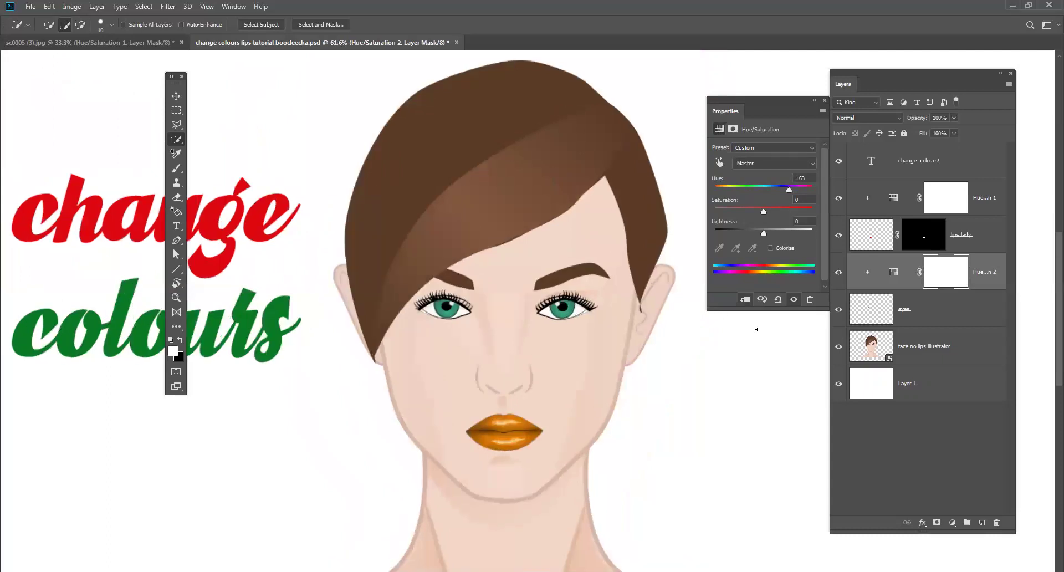
click(931, 348)
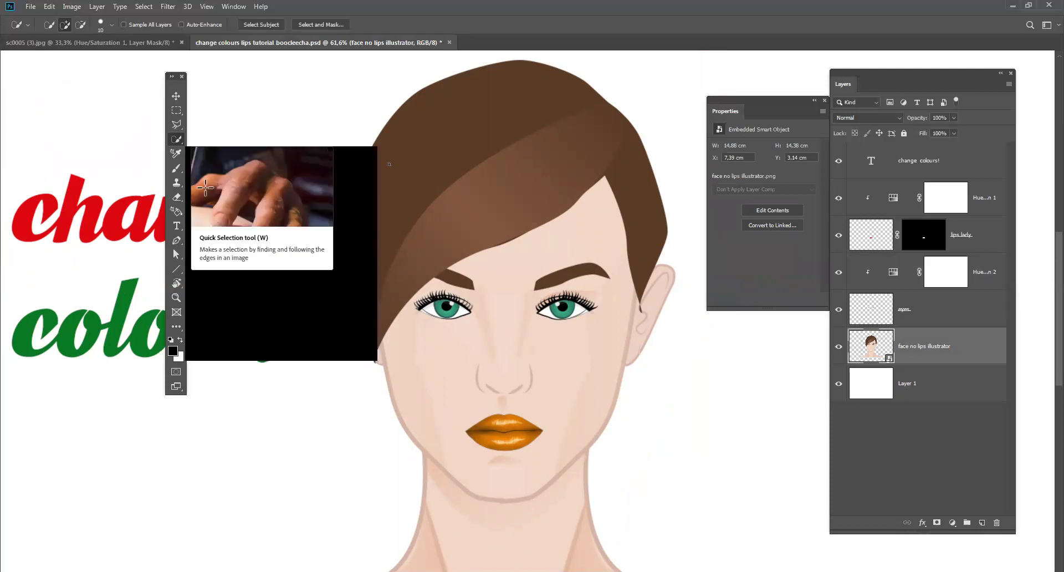
right_click(176, 140)
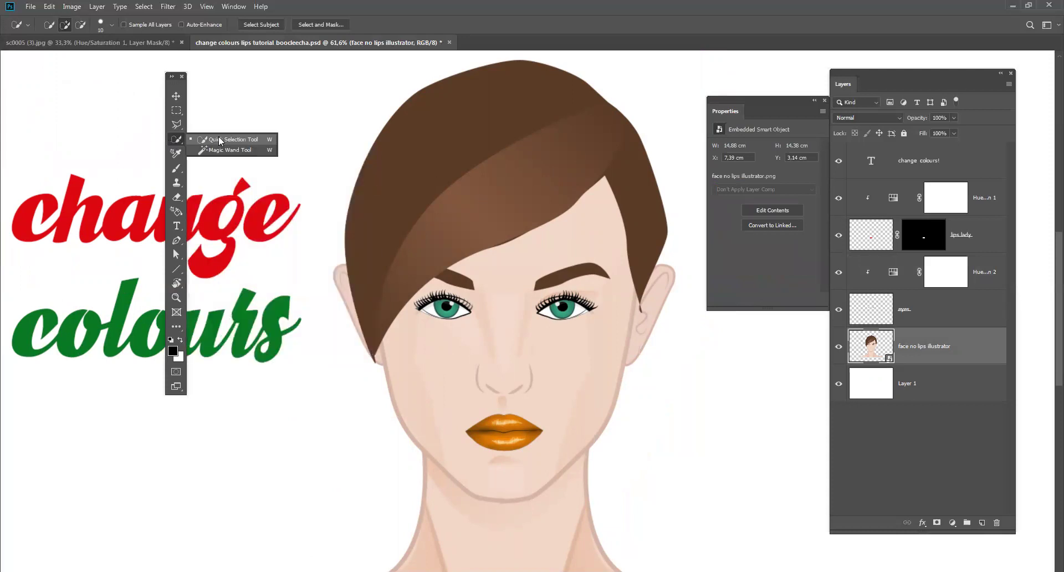
click(220, 141)
mouse_move(487, 185)
mouse_down()
mouse_move(477, 119)
mouse_move(636, 229)
mouse_up()
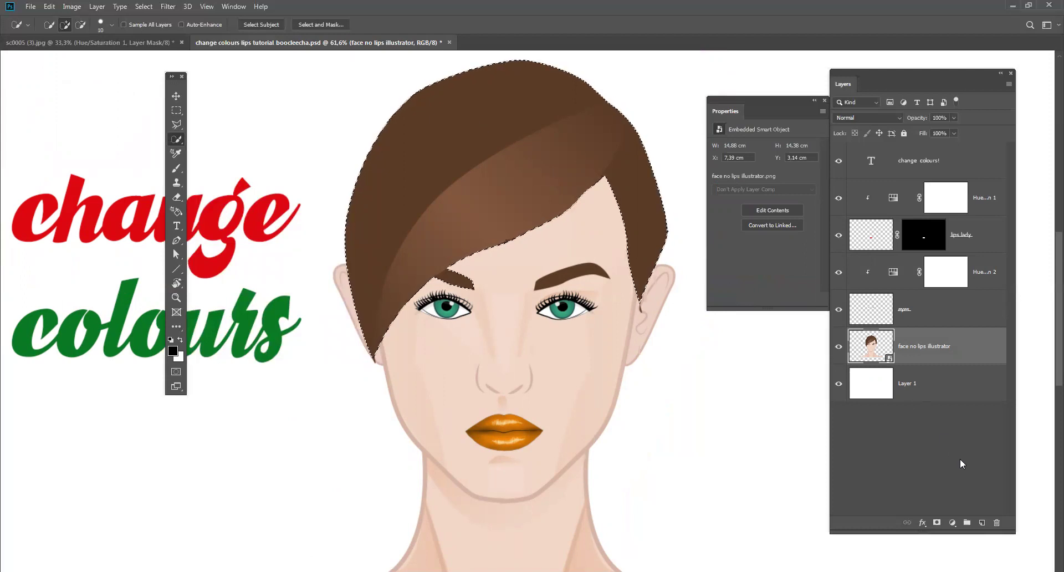
Add a Hue/Saturation adjustment masked to the hair selection and check its layer mask on its own.
click(953, 523)
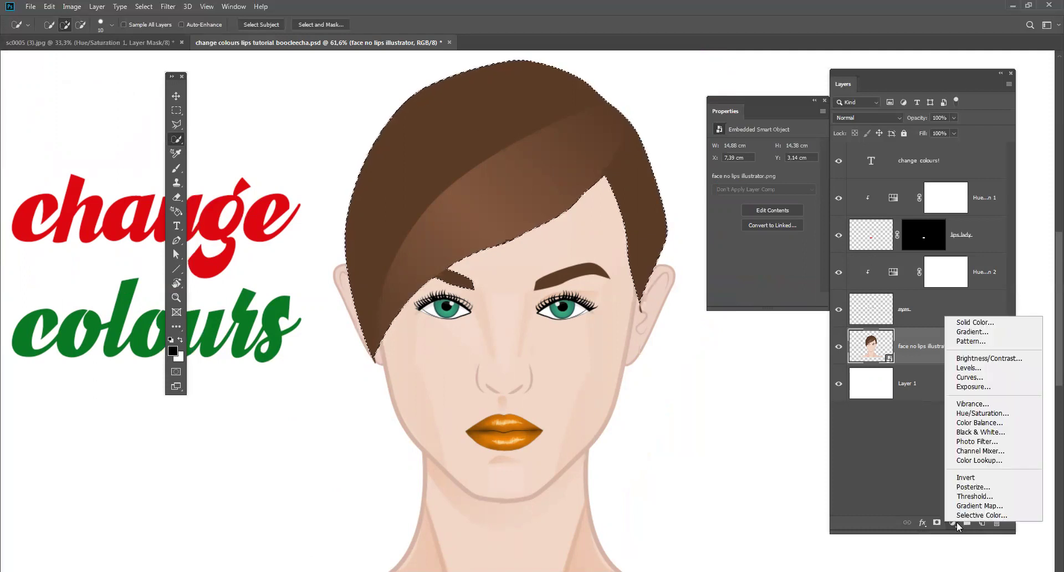
click(996, 413)
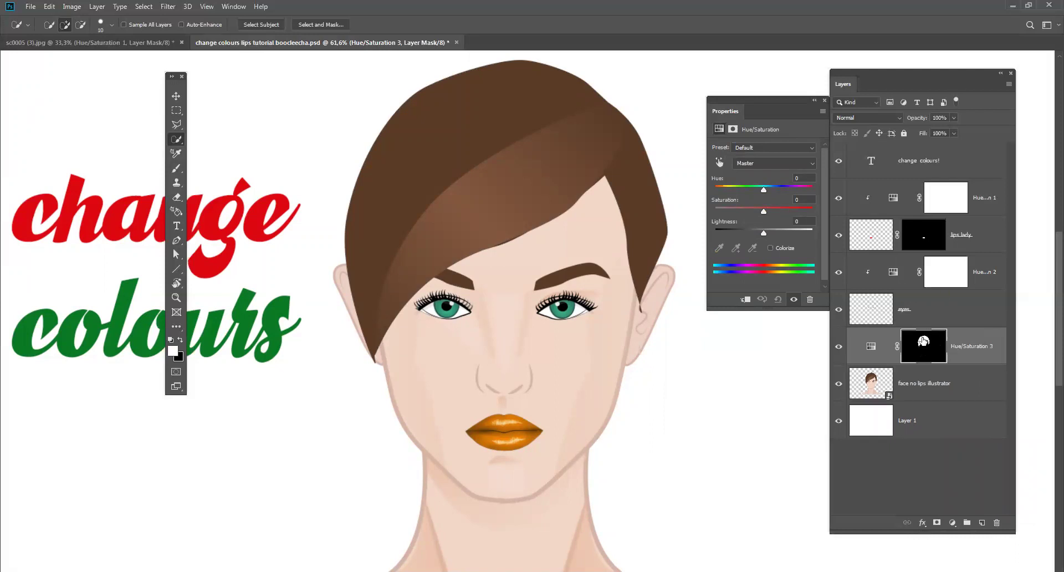
alt+click(925, 347)
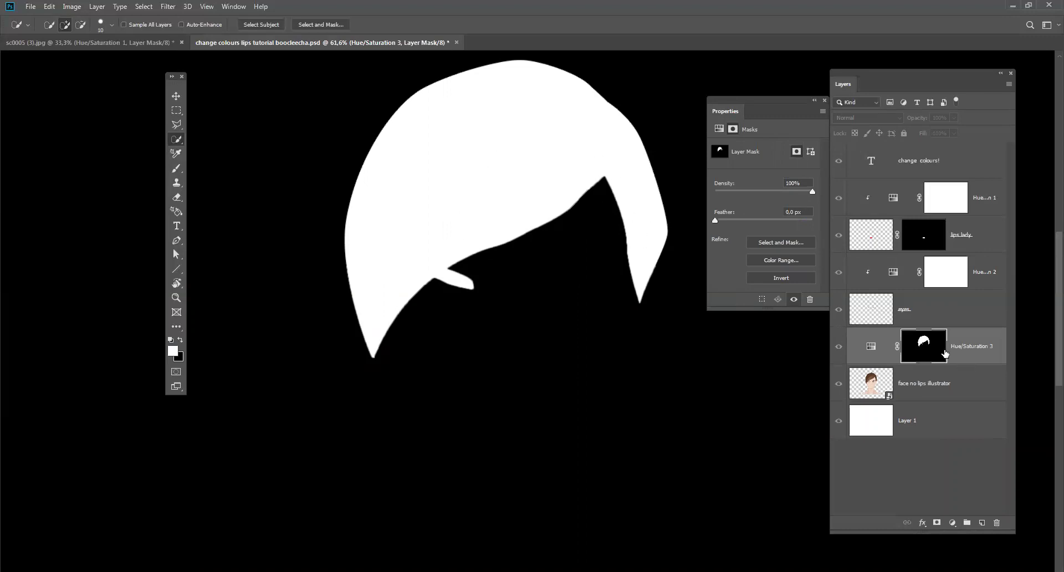
alt+click(938, 351)
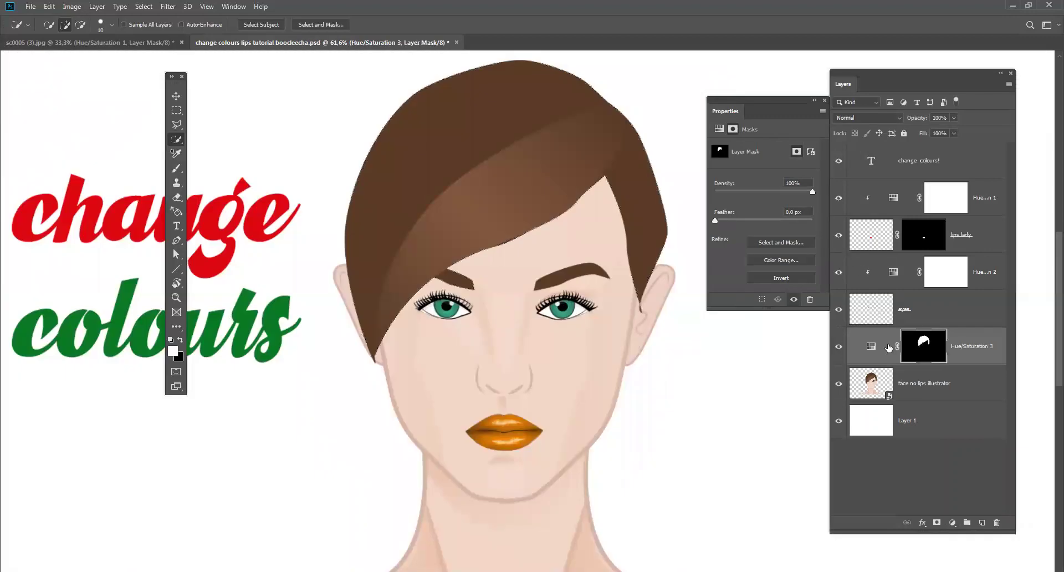
Set the hair's Hue/Saturation adjustment to hue +180 with saturation and lightness at 0.
click(870, 346)
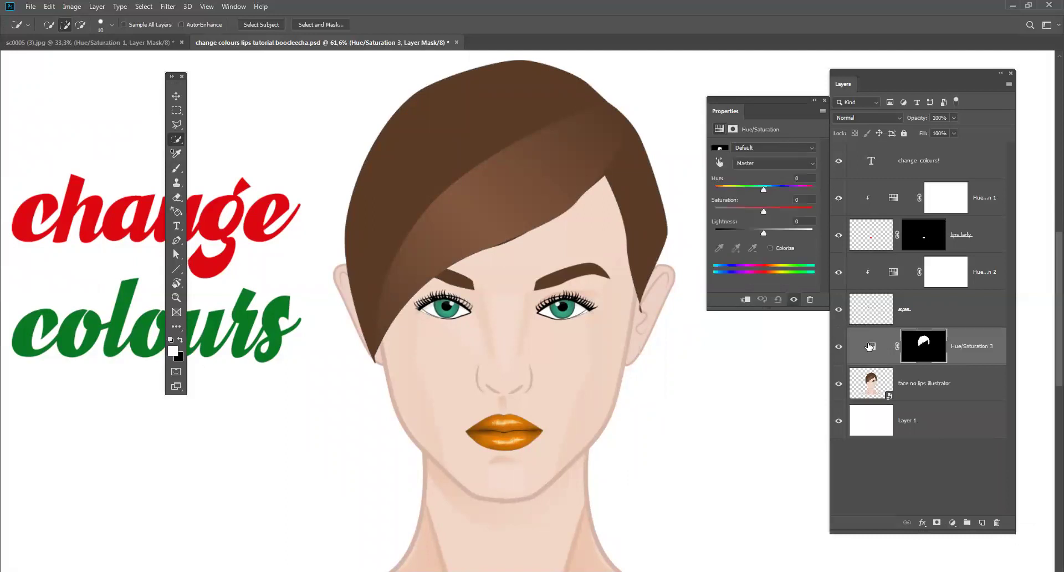
drag(764, 189, 723, 190)
drag(763, 234, 726, 235)
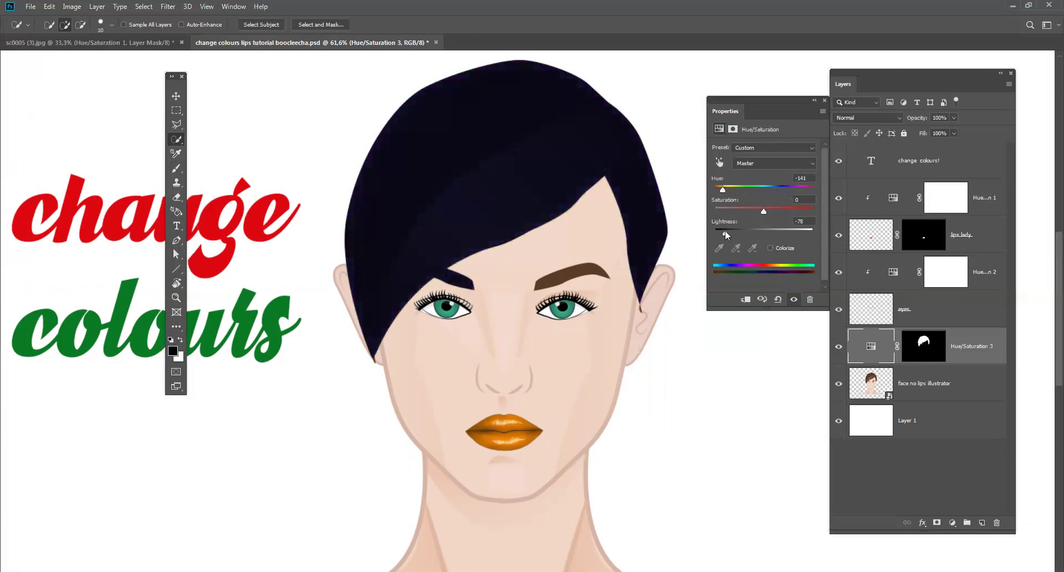
double_click(725, 223)
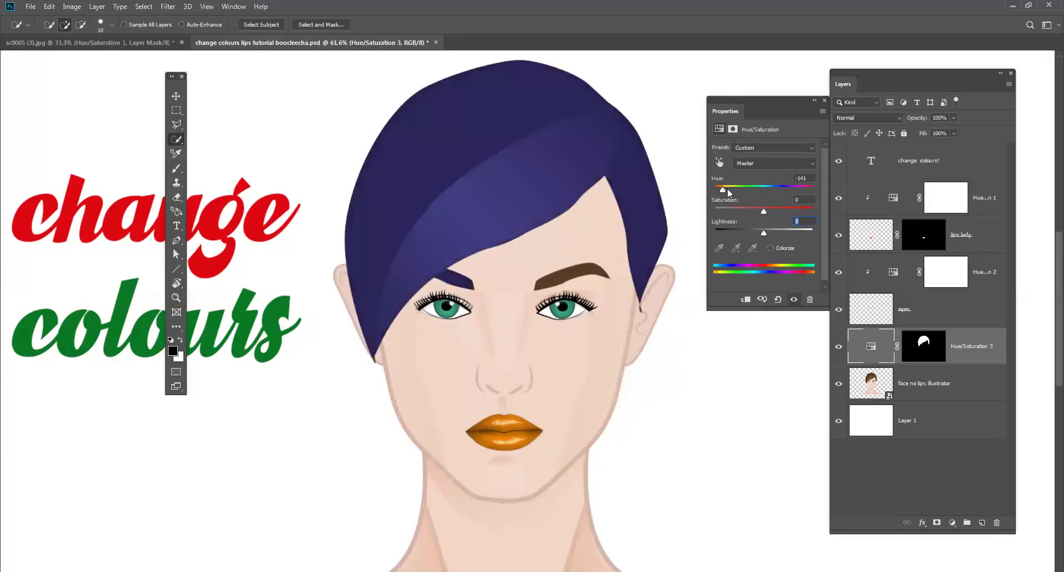
double_click(718, 179)
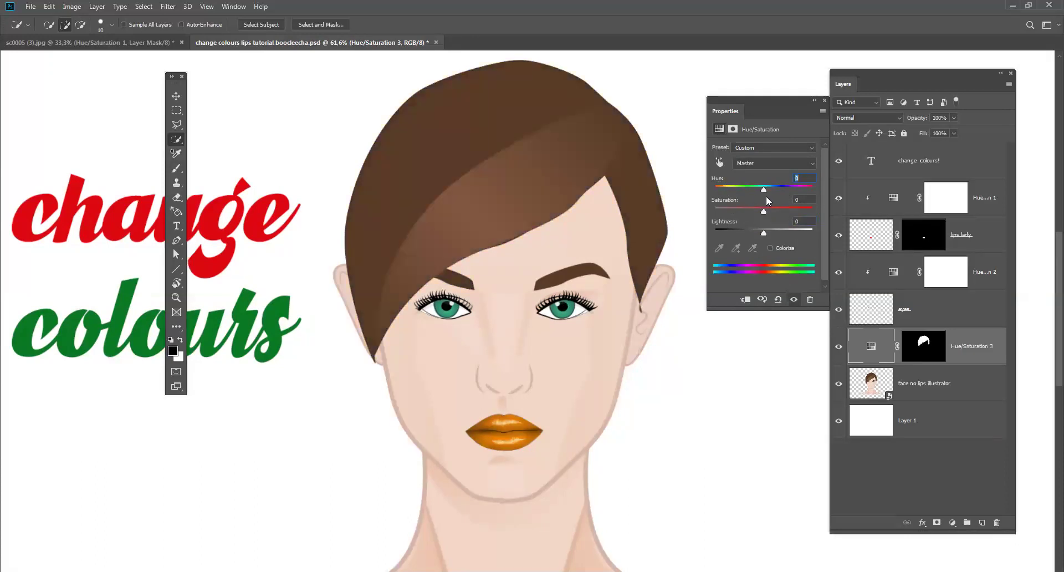
drag(771, 189, 820, 192)
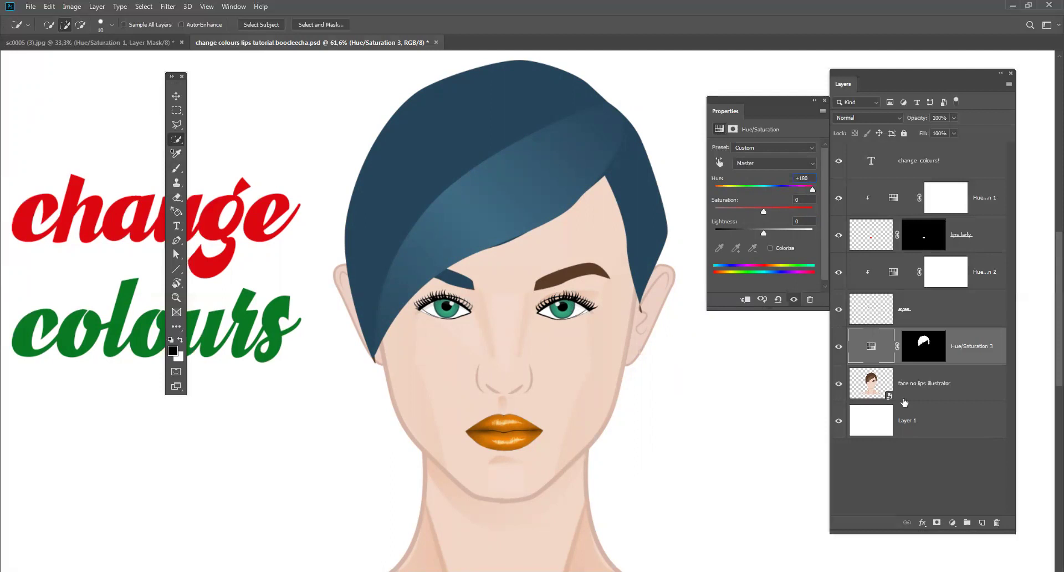
key(Return)
Select the remaining brown eyebrow on the face no lips illustrator layer with the Quick Selection tool.
click(919, 391)
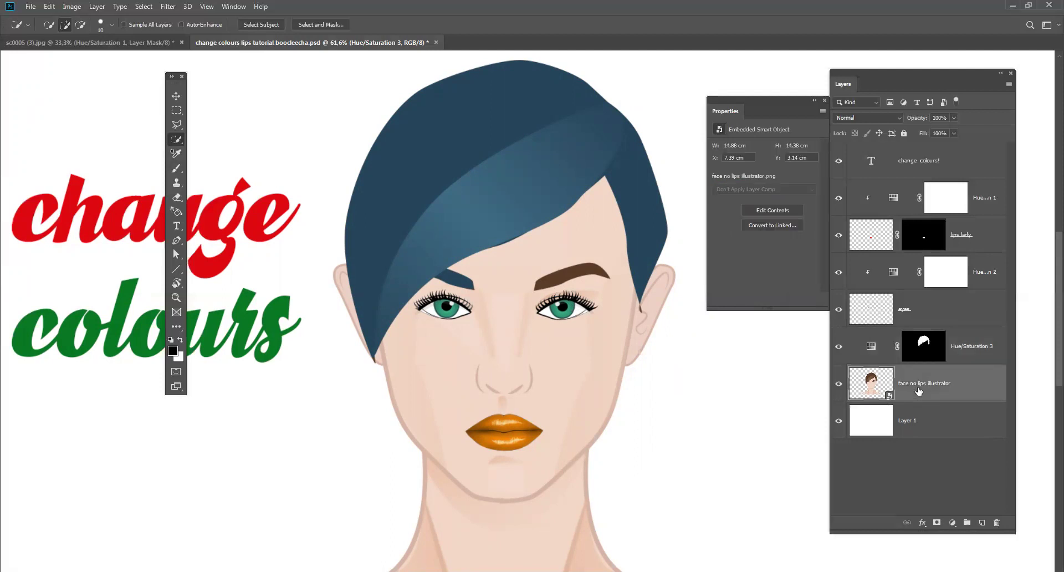
scroll(594, 272, up, 2)
scroll(565, 289, up, 2)
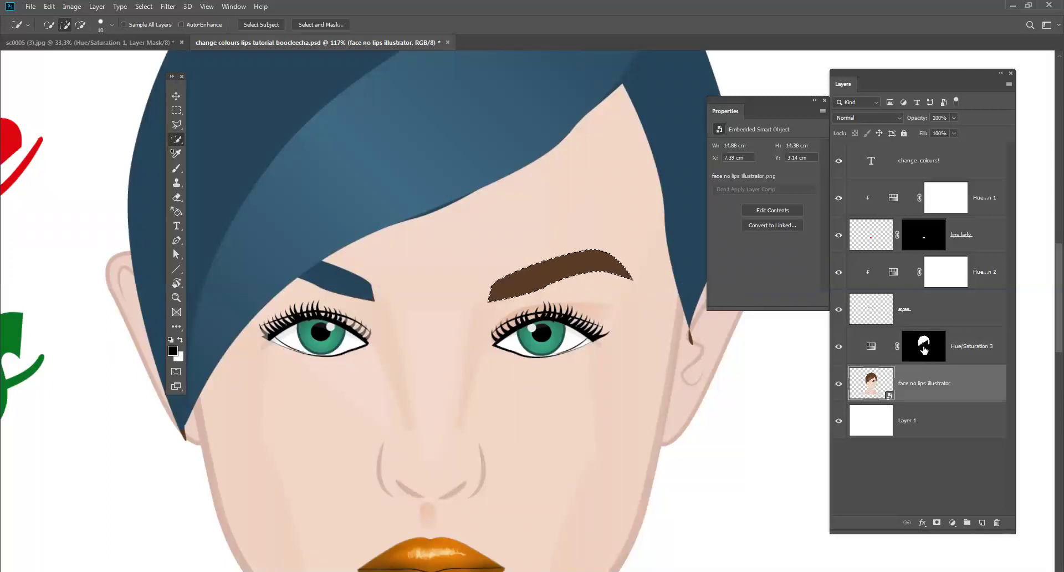
Paint the selected eyebrow white on the hair adjustment's layer mask with the Brush tool while viewing the mask alone, and return to the normal image.
alt+click(923, 346)
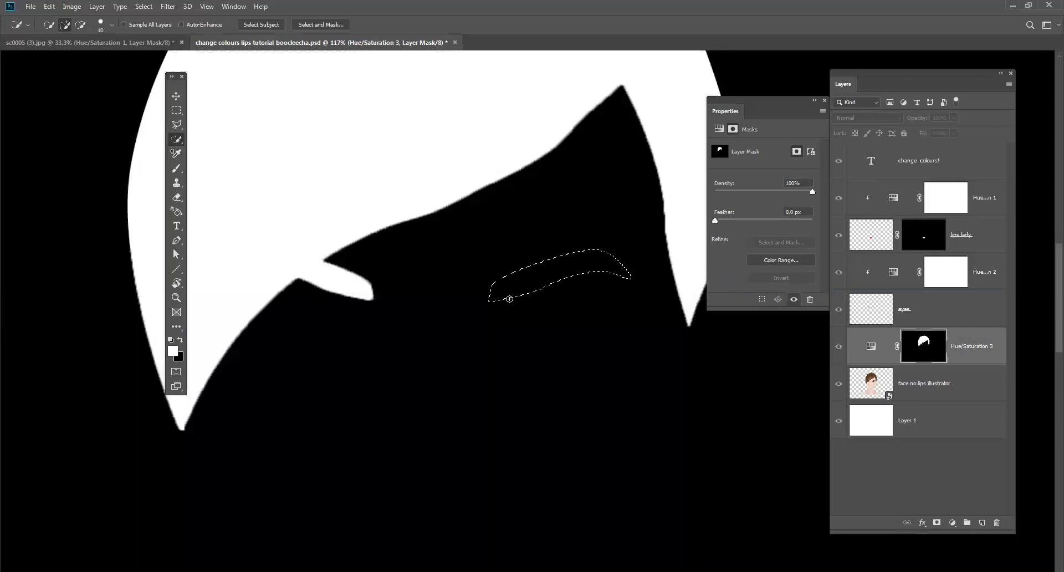
alt+click(932, 348)
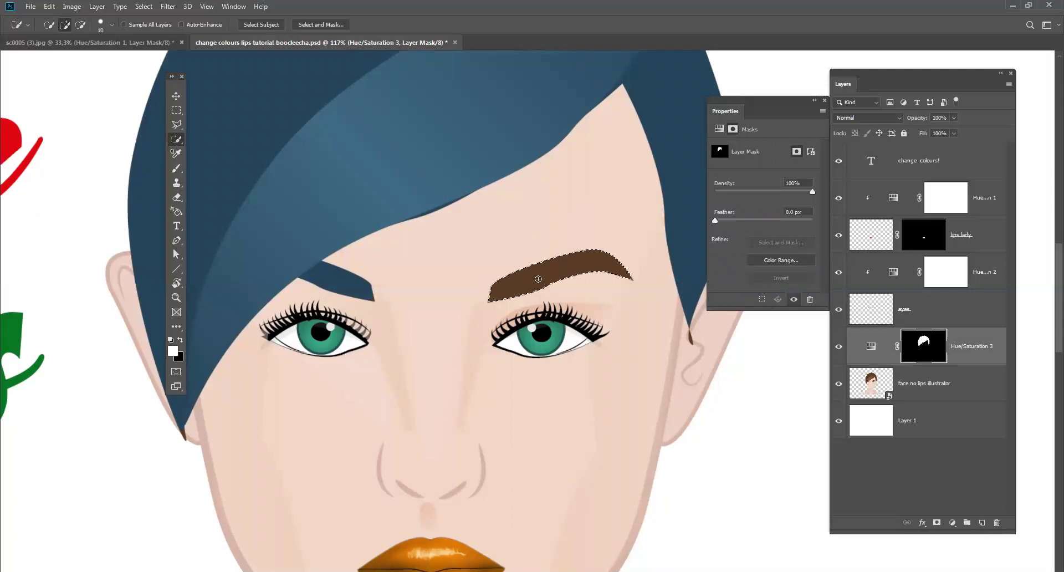
key(b)
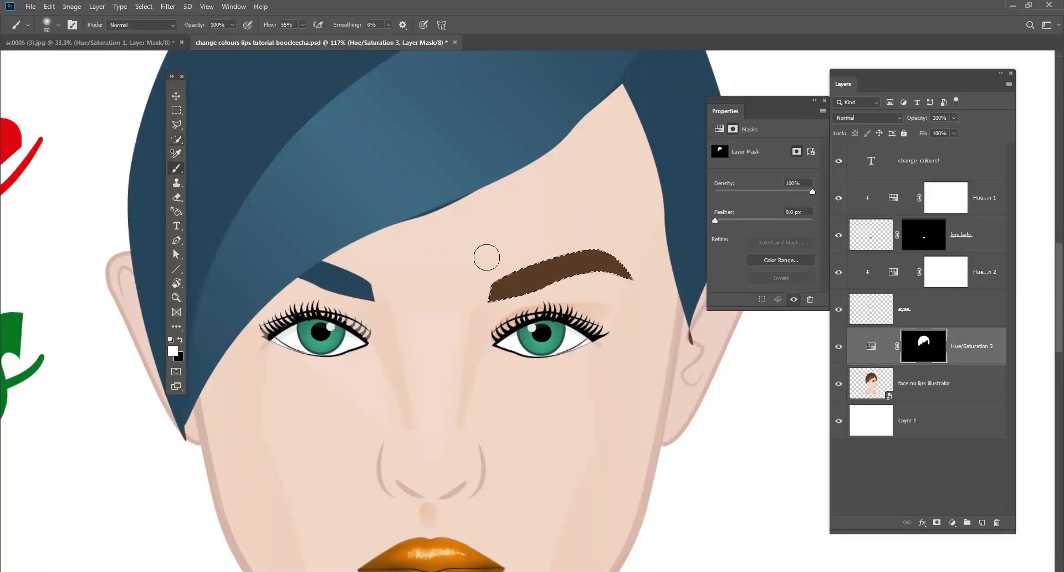
key(ctrl+backslash)
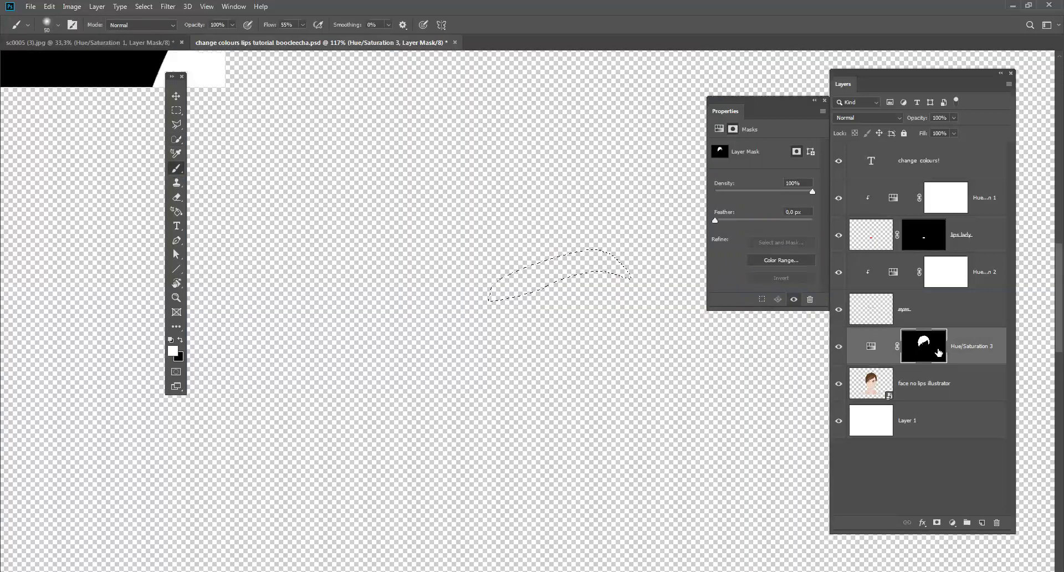
alt+click(942, 347)
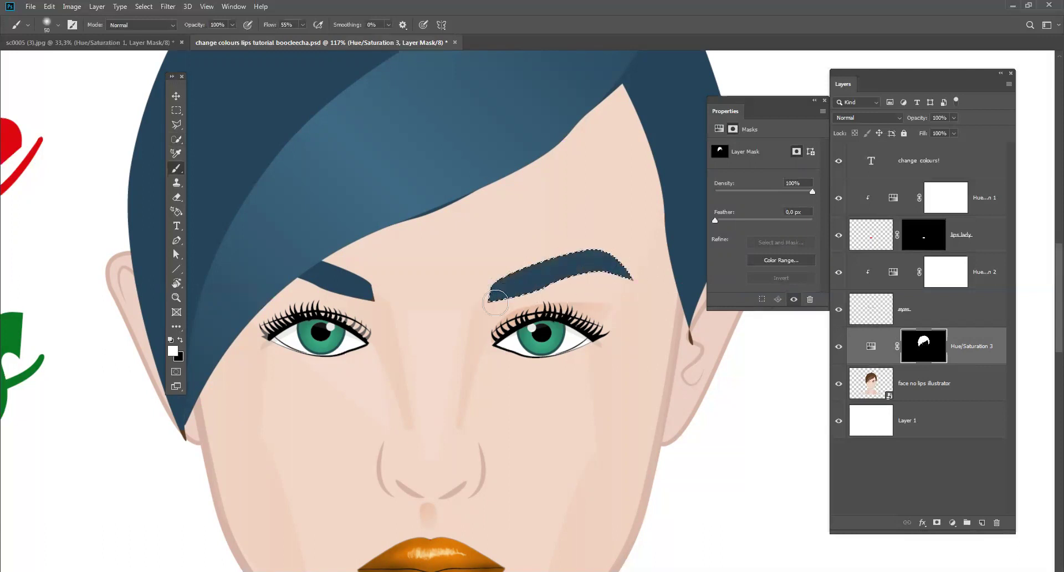
alt+click(928, 344)
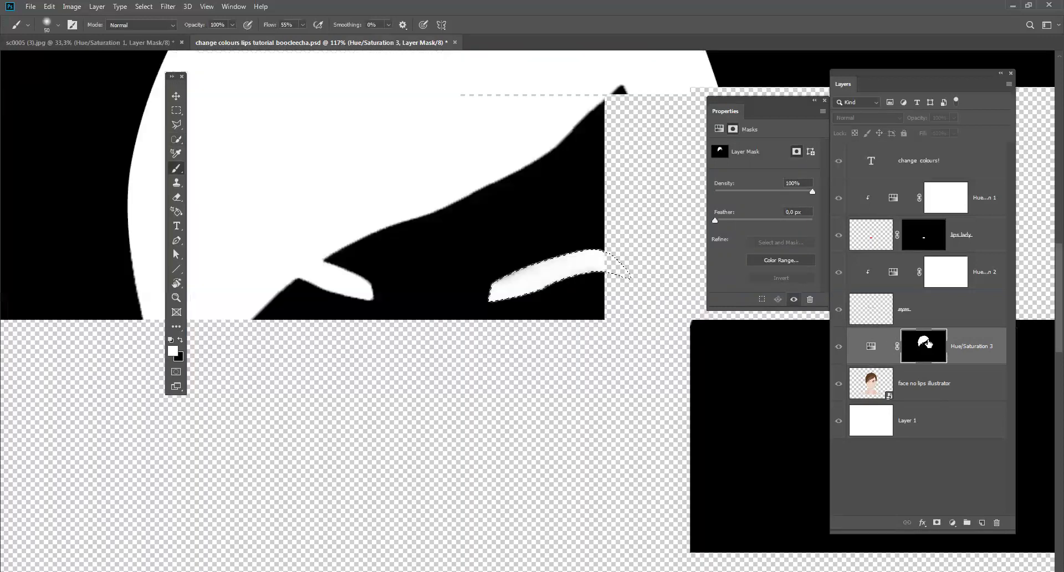
alt+click(928, 343)
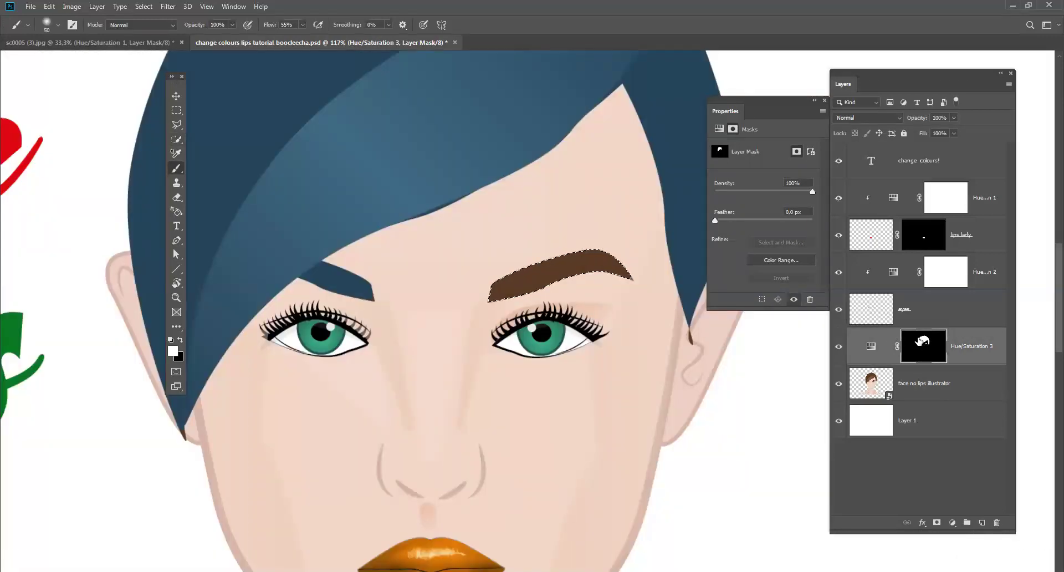
alt+click(922, 342)
drag(697, 274, 595, 250)
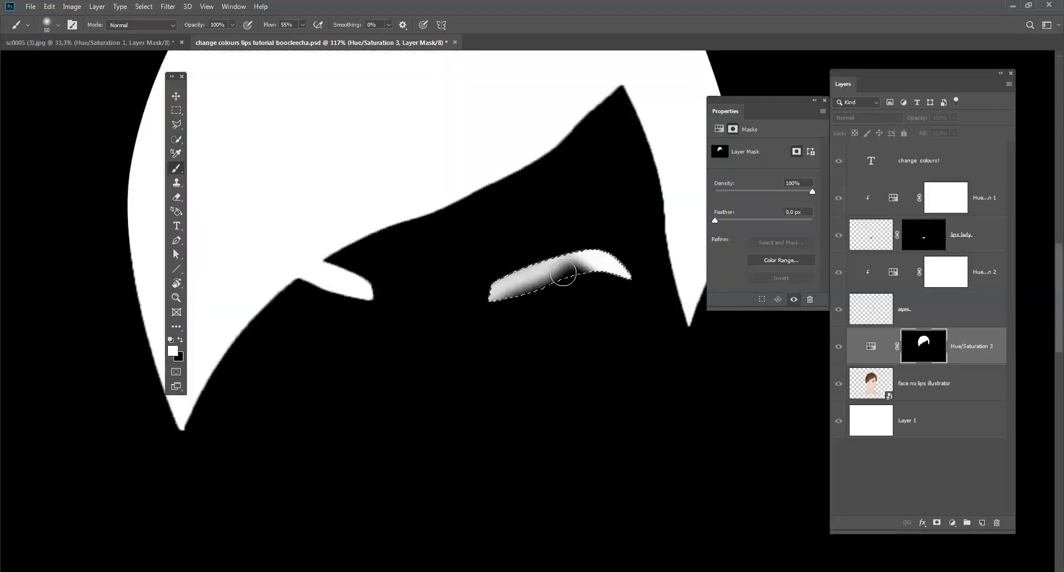
drag(494, 283, 454, 308)
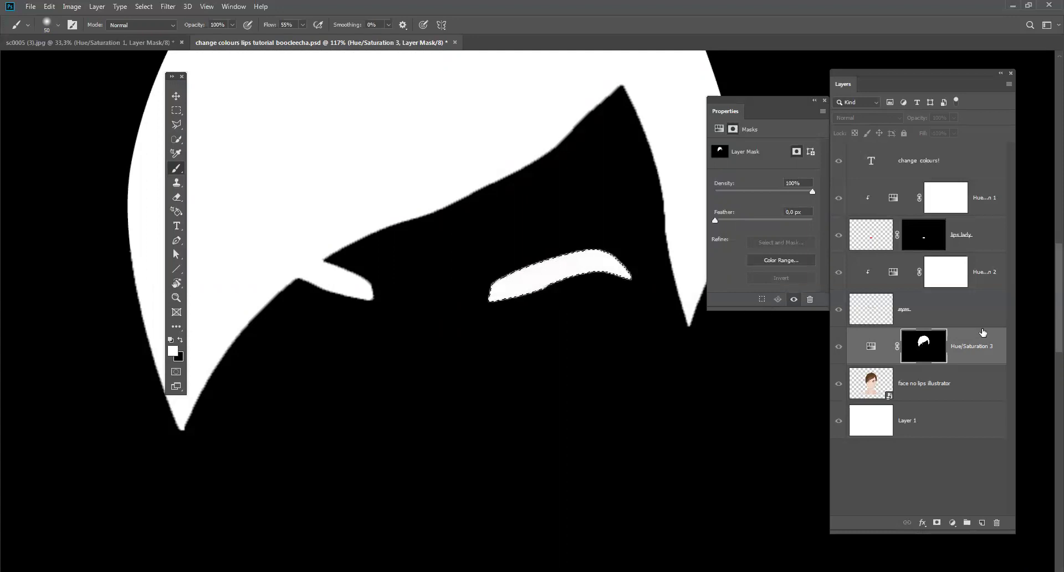
alt+click(926, 353)
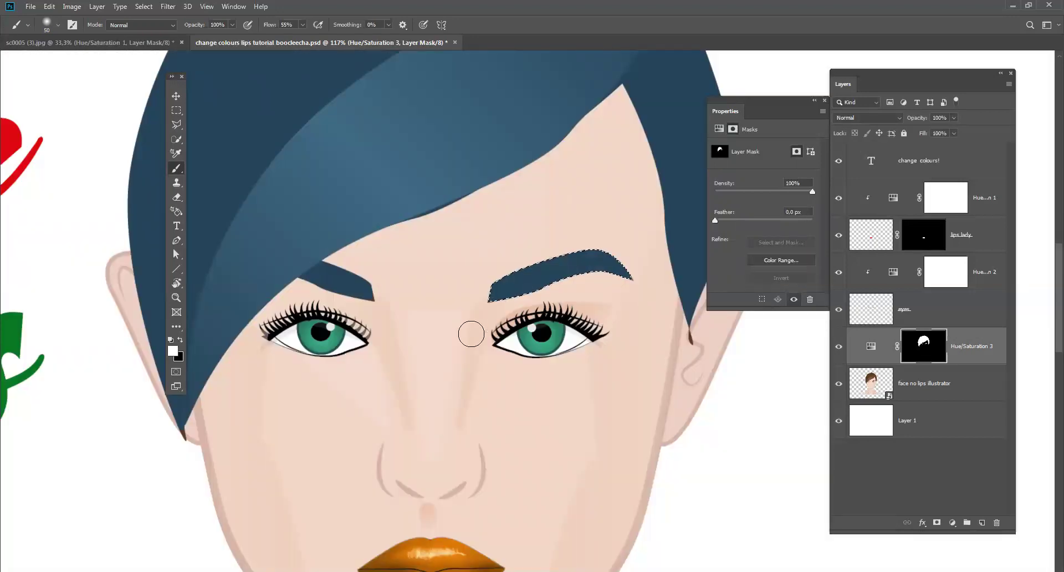
Deselect the eyebrow and view the whole recoloured illustration.
click(168, 6)
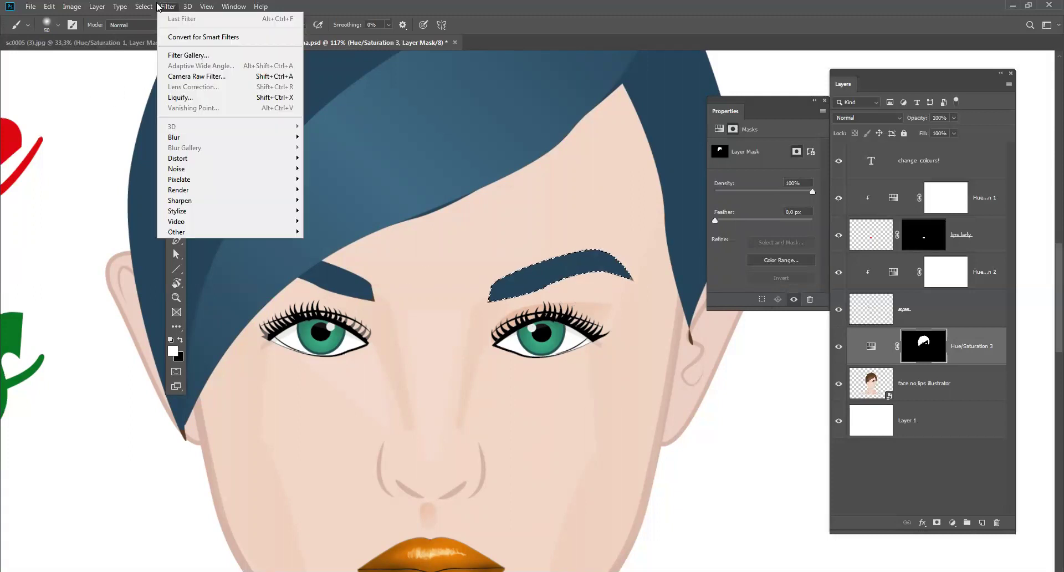
mouse_move(144, 7)
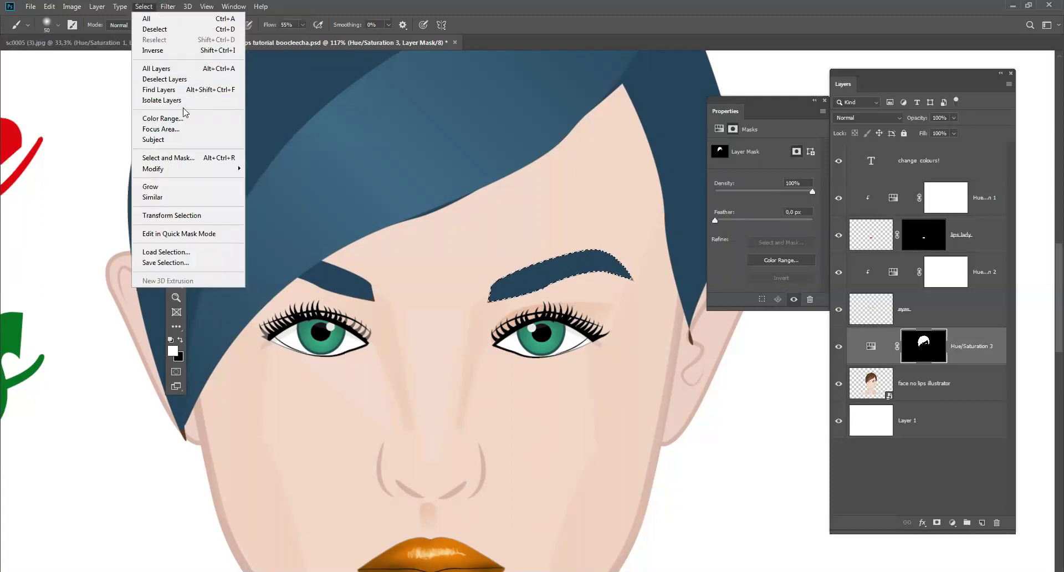
click(154, 29)
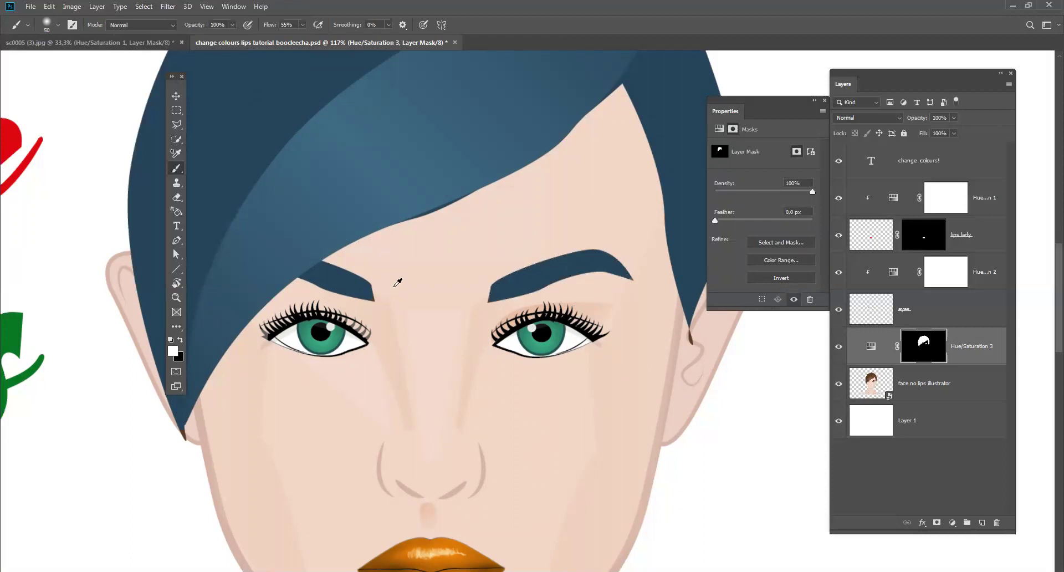
scroll(403, 295, down, 1)
scroll(402, 294, down, 5)
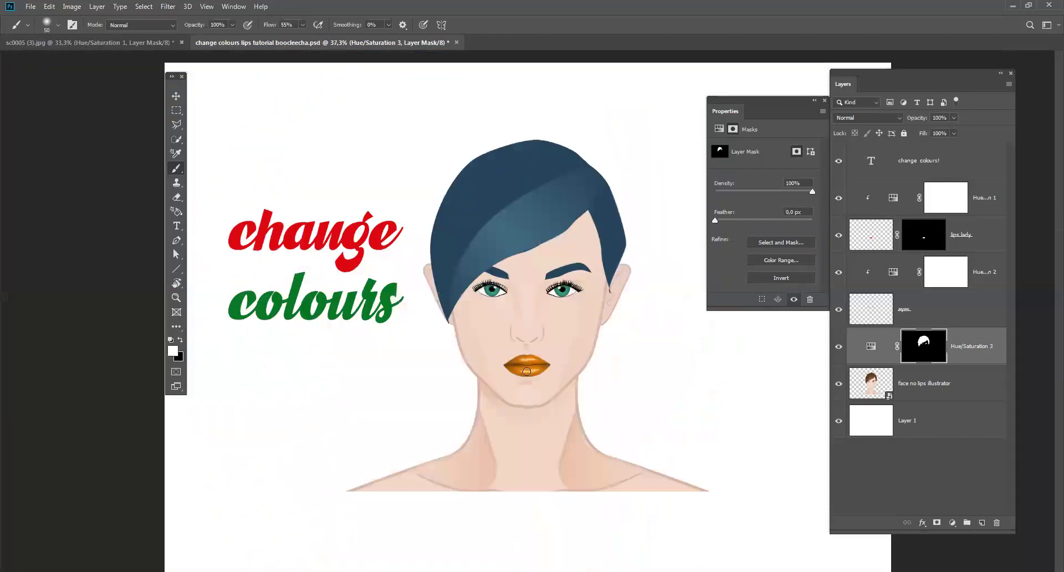
Set the lips adjustment's hue to +26 and the eyes adjustment's hue to -25, checking the lips with and without their adjustment.
click(895, 199)
drag(776, 191, 725, 192)
click(893, 272)
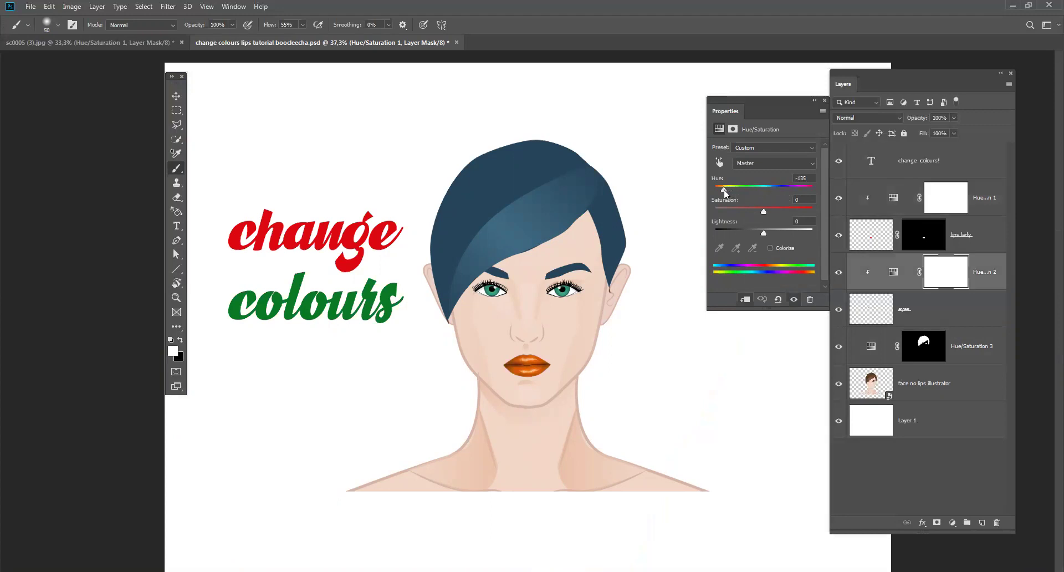
click(751, 194)
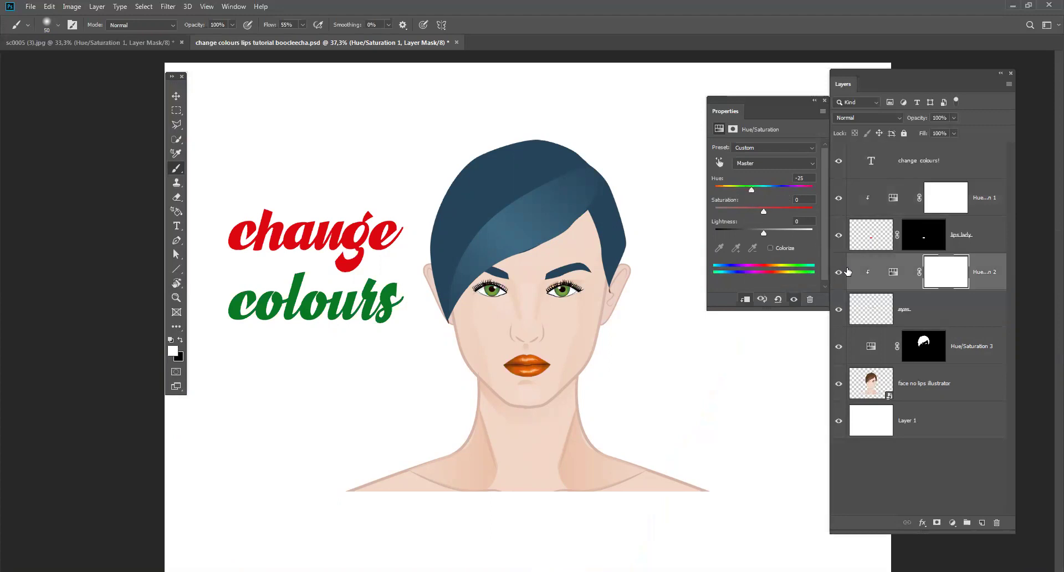
click(888, 203)
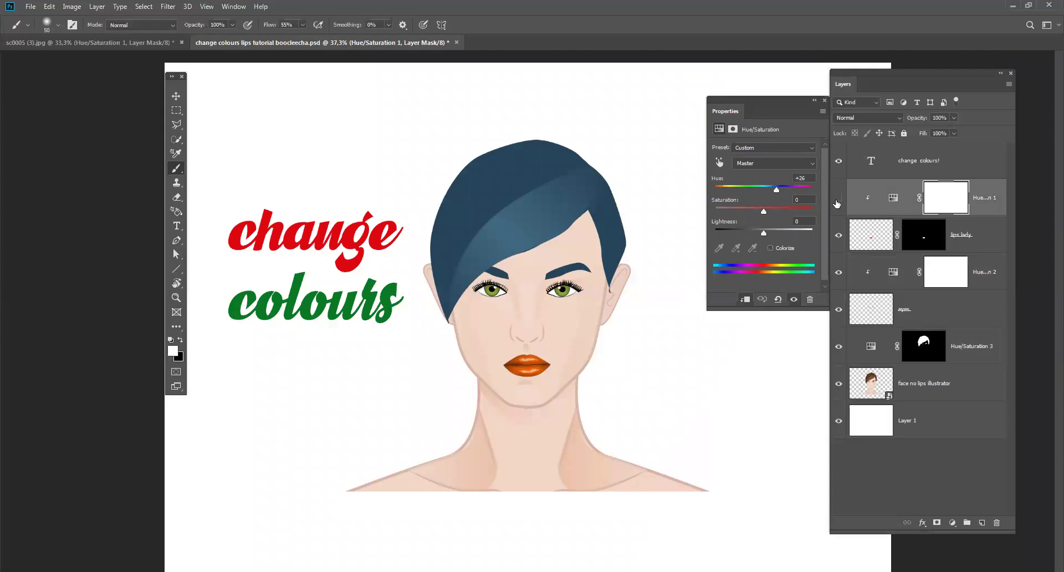
click(837, 203)
Switch to the coat drawing sc0005 (3).jpg and delete its Hue/Saturation and Levels adjustment layers.
click(85, 42)
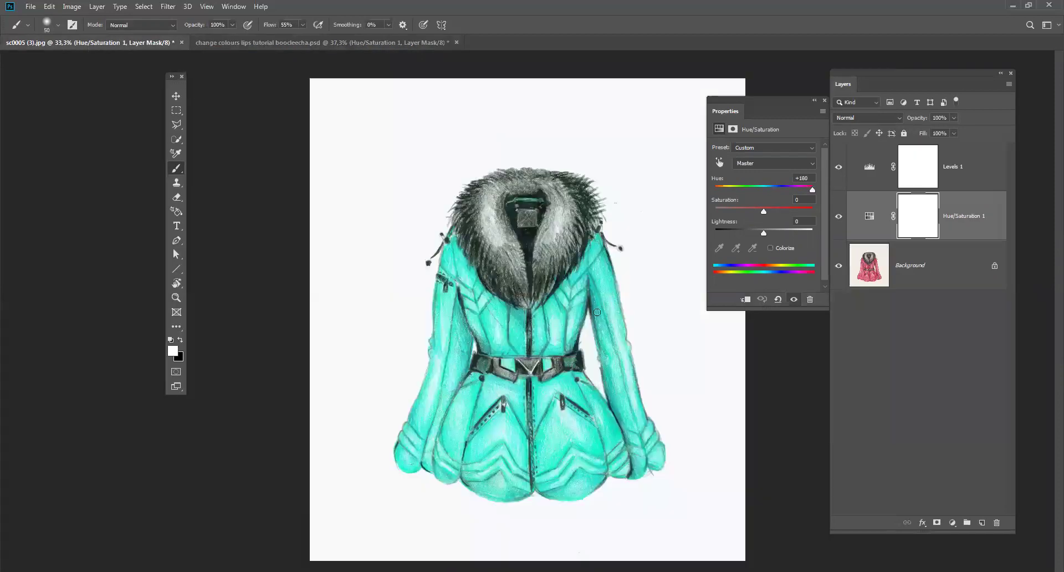
key(Delete)
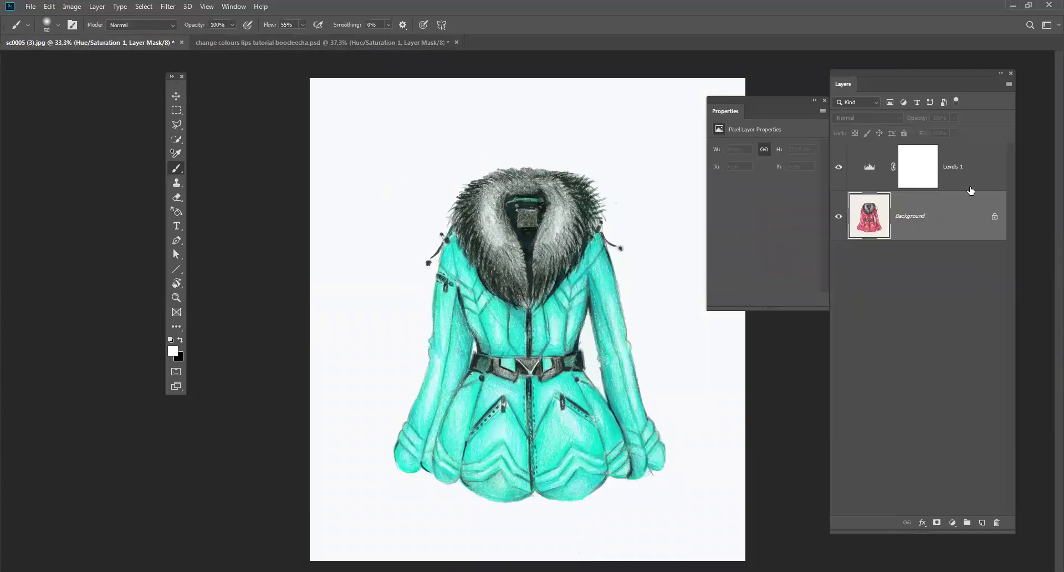
key(Delete)
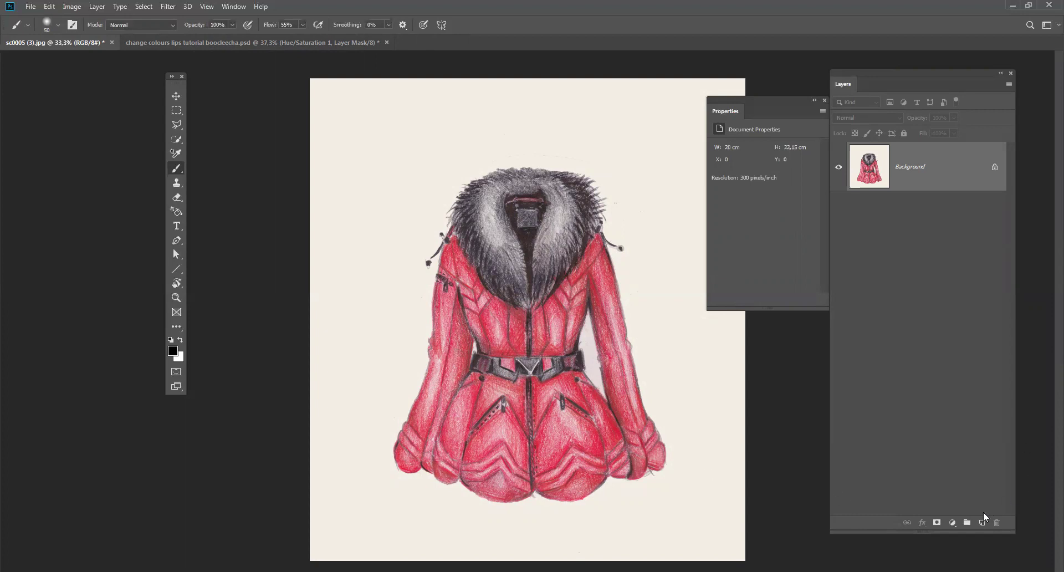
Add a Levels adjustment layer to the coat with input levels 30 and 233, and compare the image with and without it.
click(953, 522)
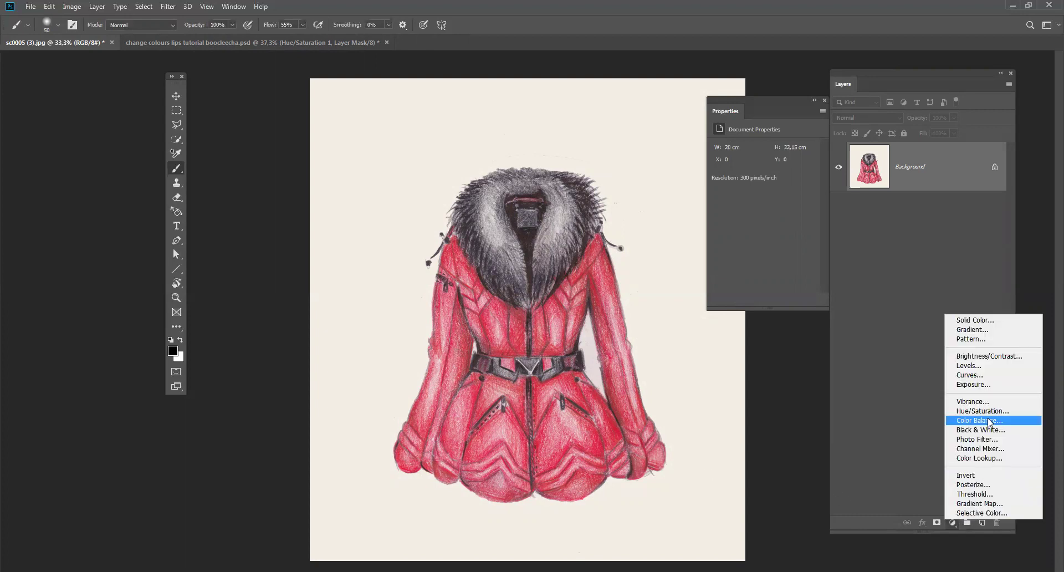
click(992, 366)
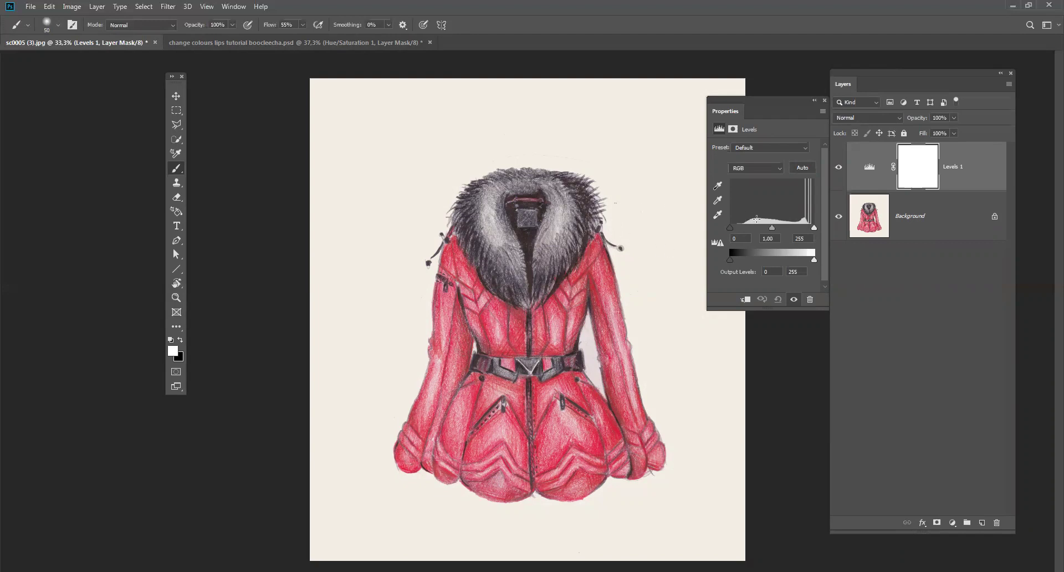
drag(730, 230, 742, 233)
drag(812, 228, 772, 227)
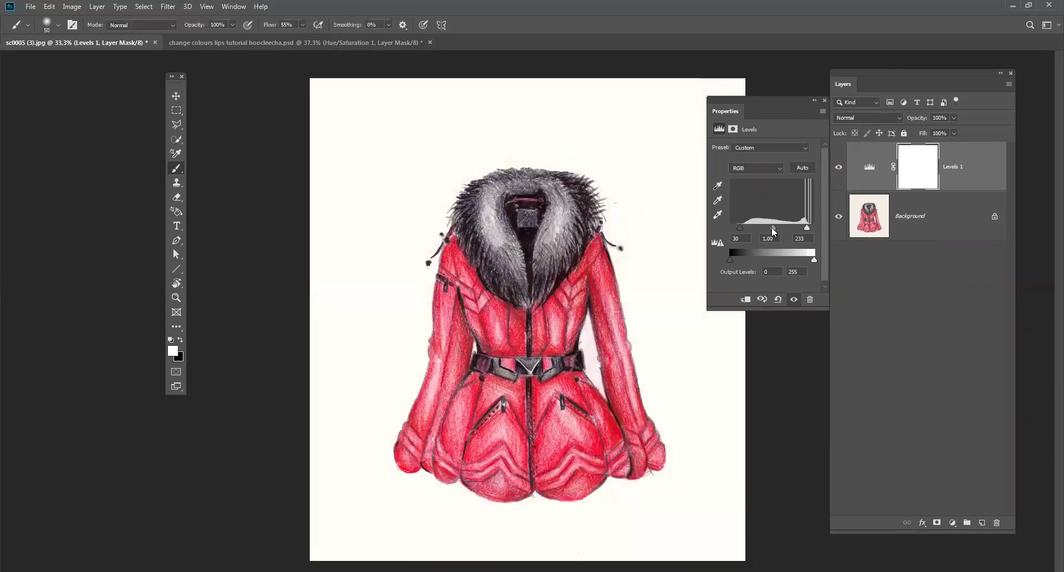
click(839, 167)
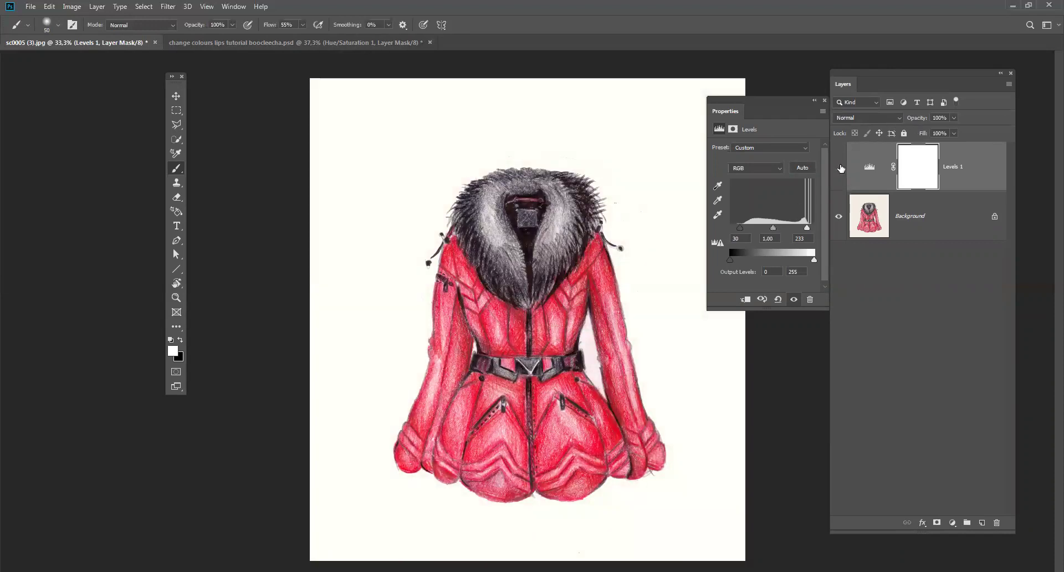
click(838, 167)
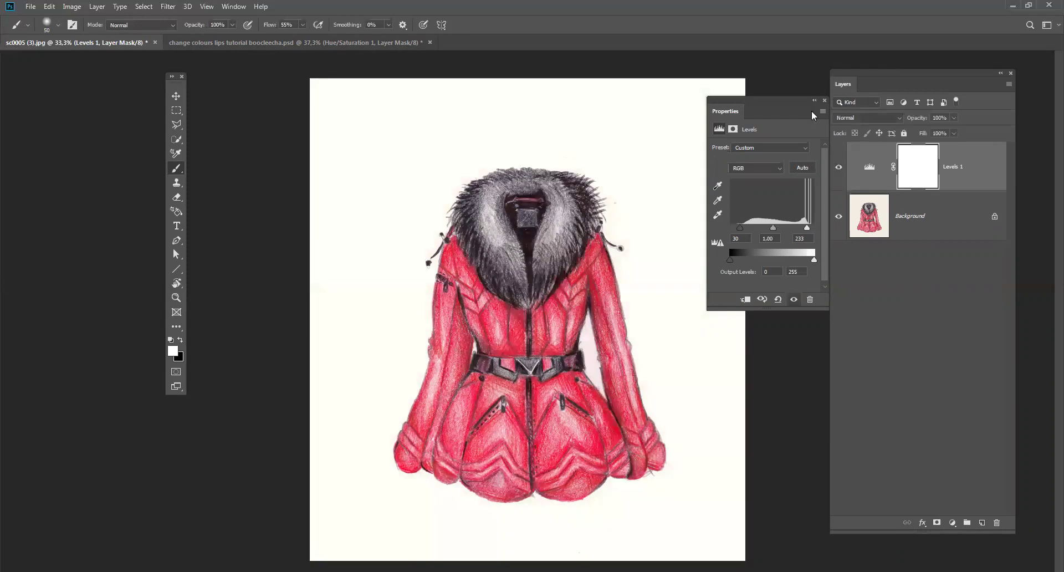
Try a lower opacity on the Levels adjustment layer and restore it to 100%.
click(825, 100)
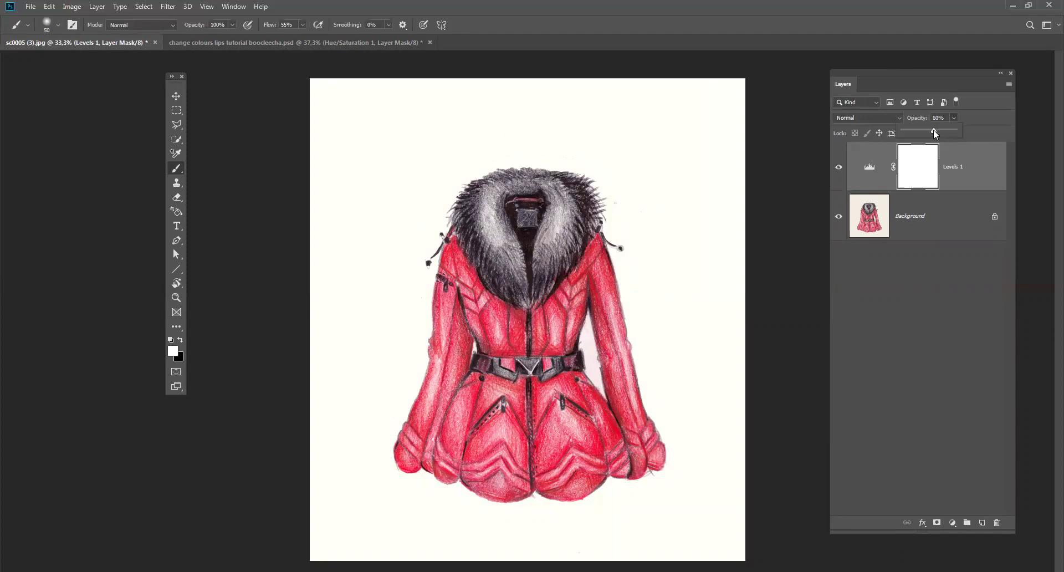
drag(935, 133, 971, 131)
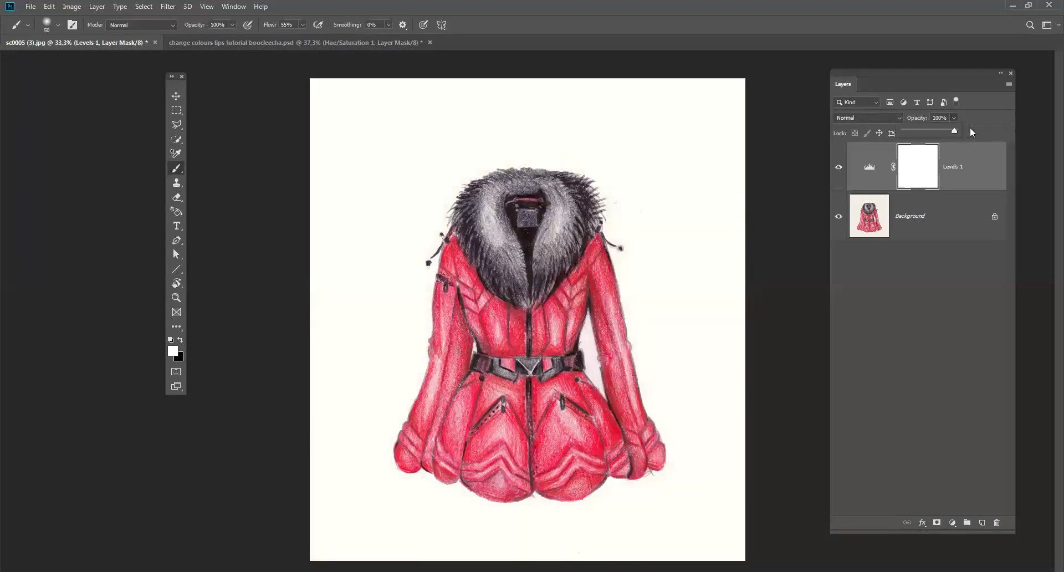
click(951, 273)
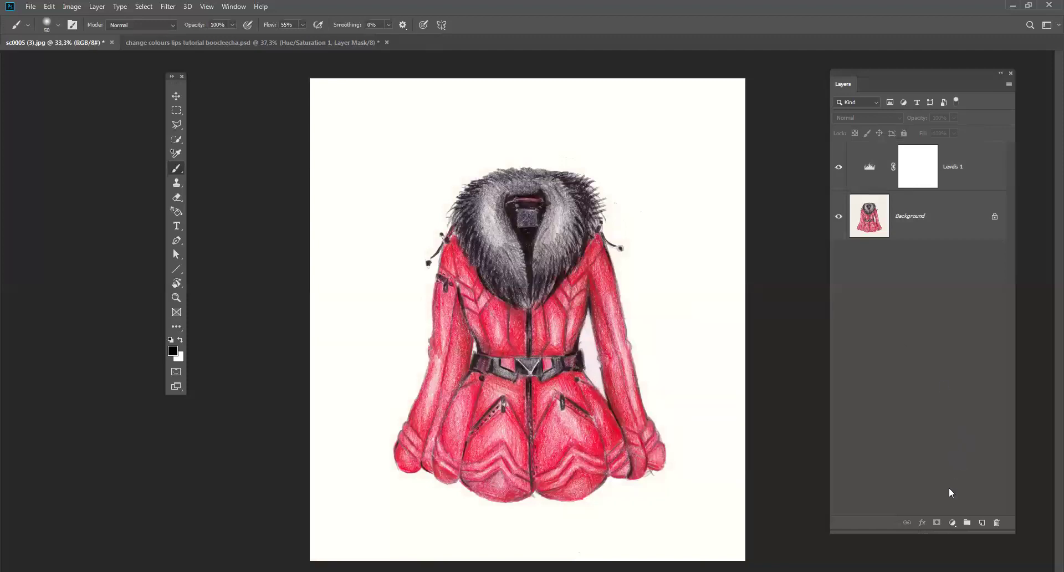
Add a Hue/Saturation adjustment layer above Levels with hue +177 to recolour the coat, and return to the woman's illustration document.
click(952, 523)
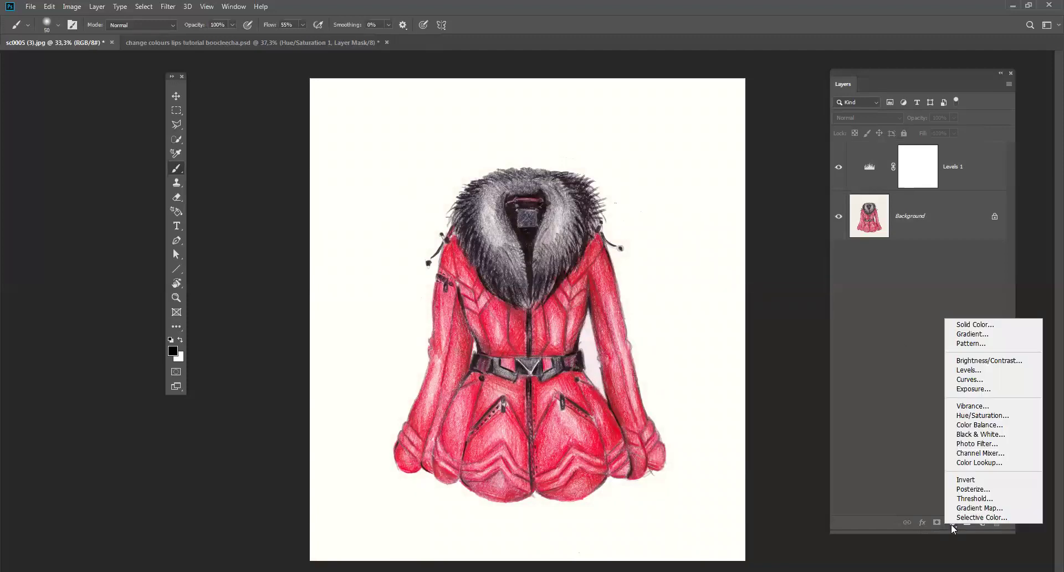
click(951, 524)
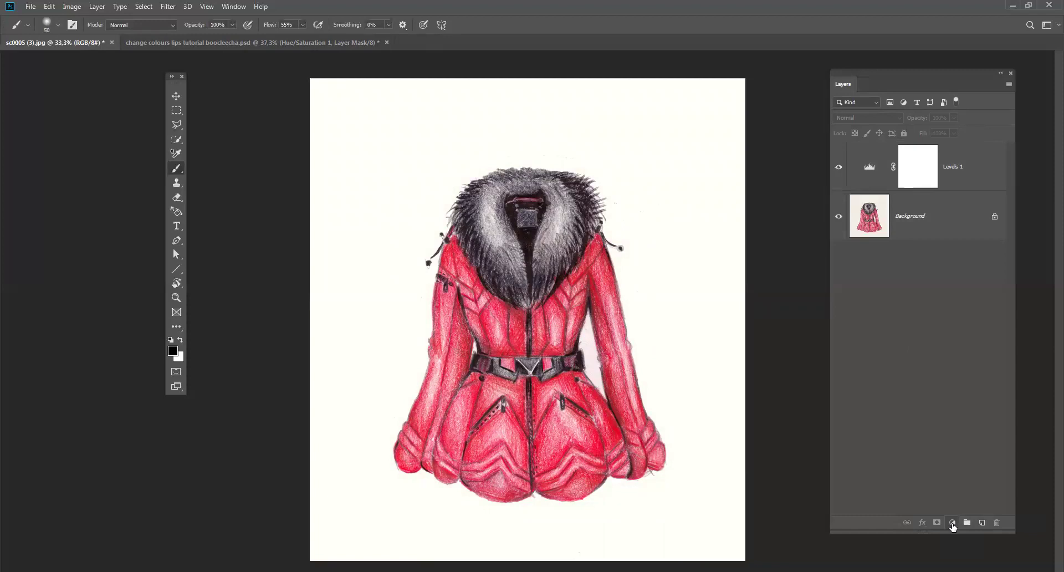
click(952, 523)
click(986, 415)
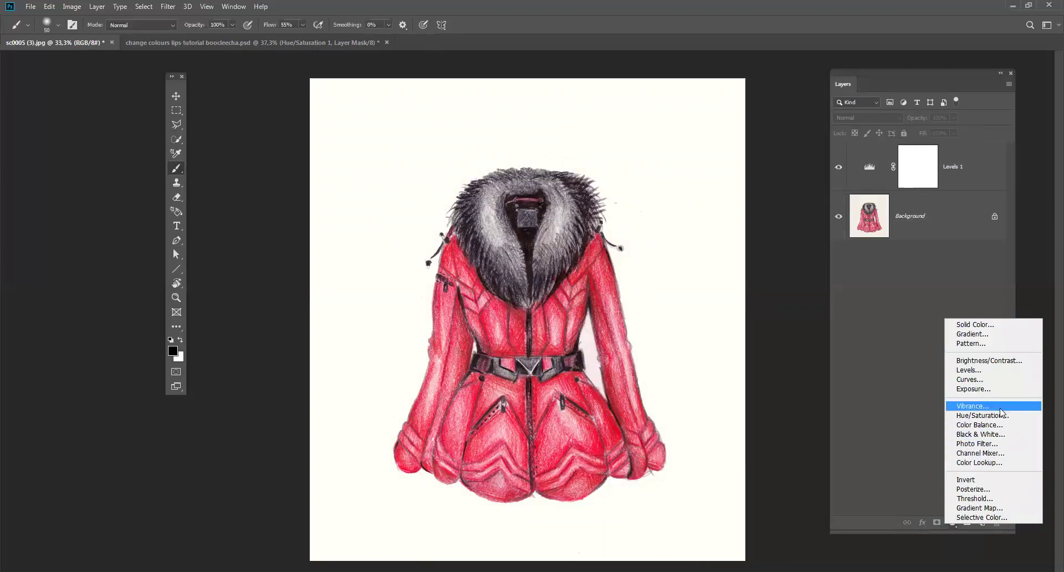
drag(769, 188, 812, 190)
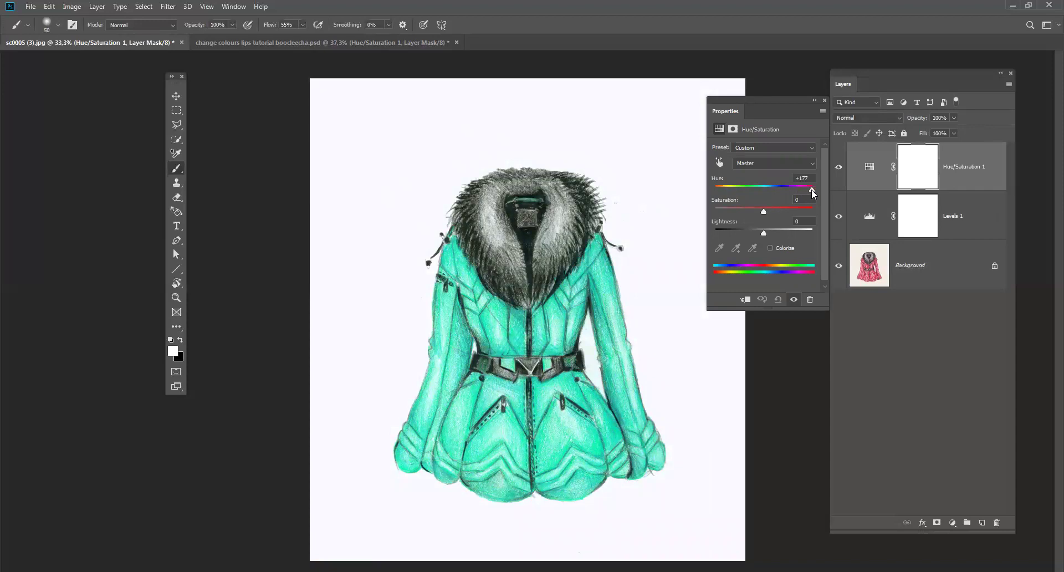
click(253, 38)
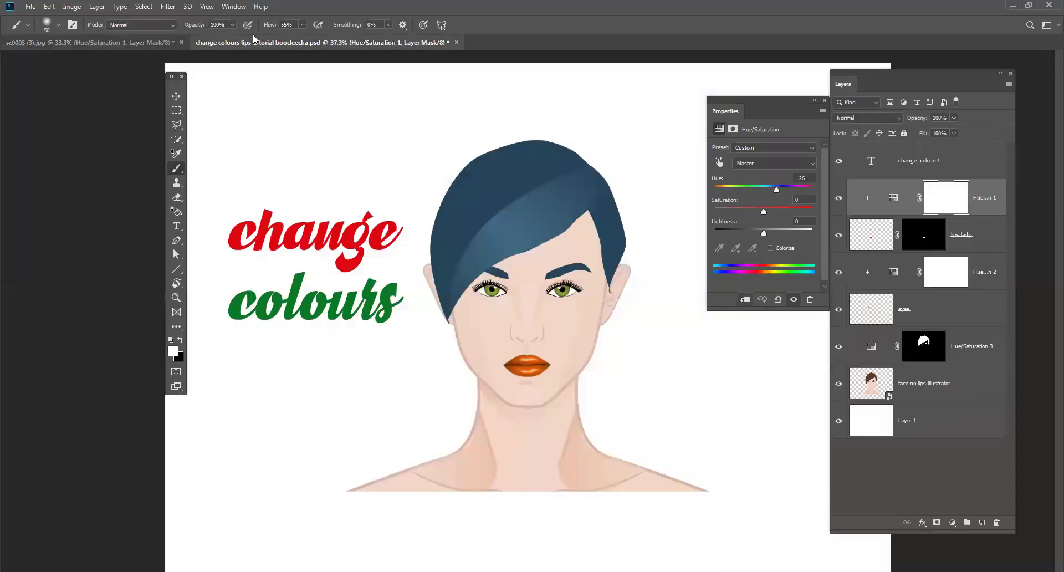